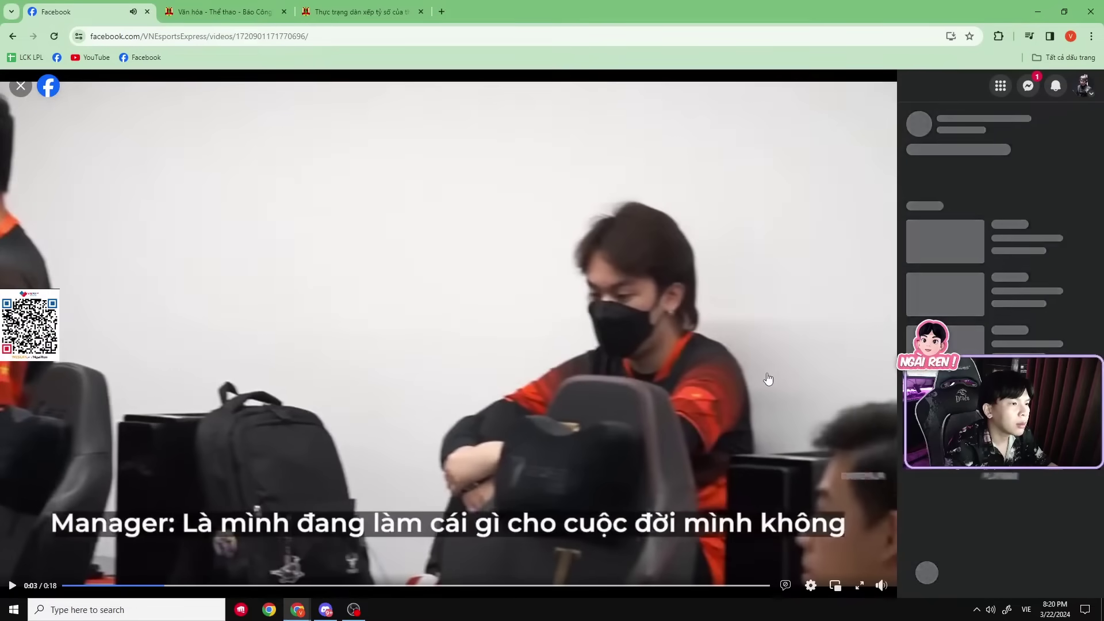
Watch the Vietnam Esports Express video of the manager's team talk, pausing and resuming it between the subtitled lines
click(766, 379)
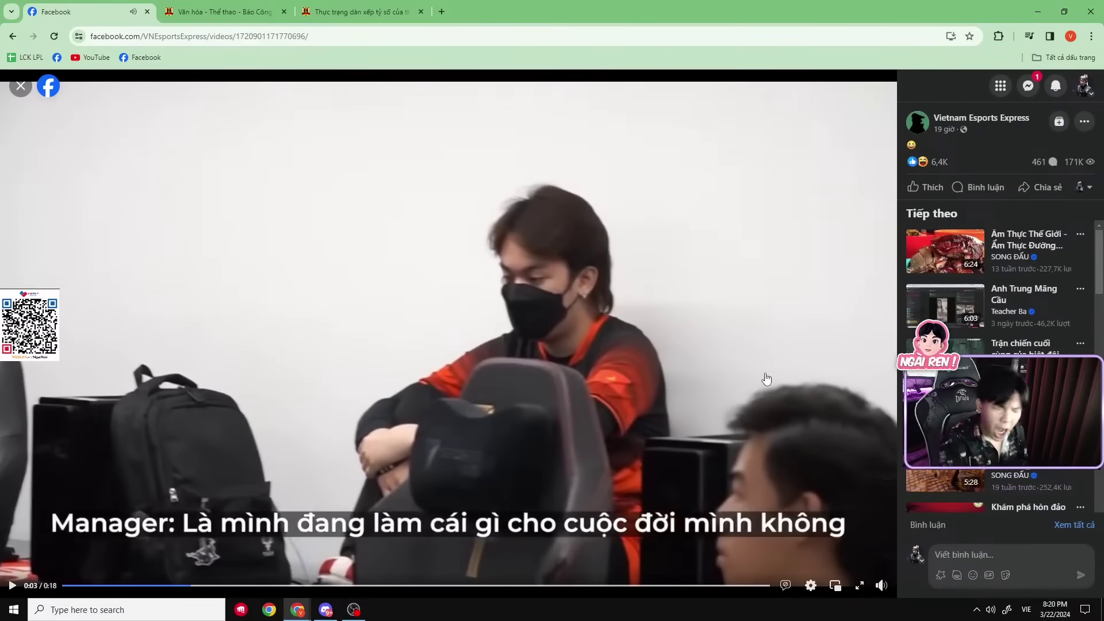
click(758, 379)
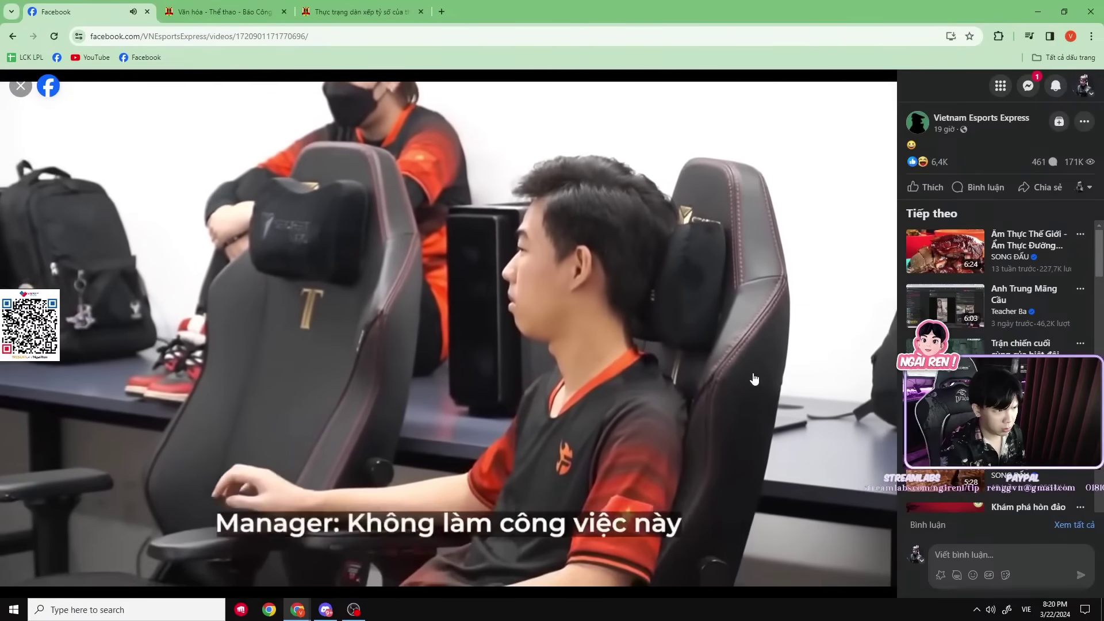
click(755, 379)
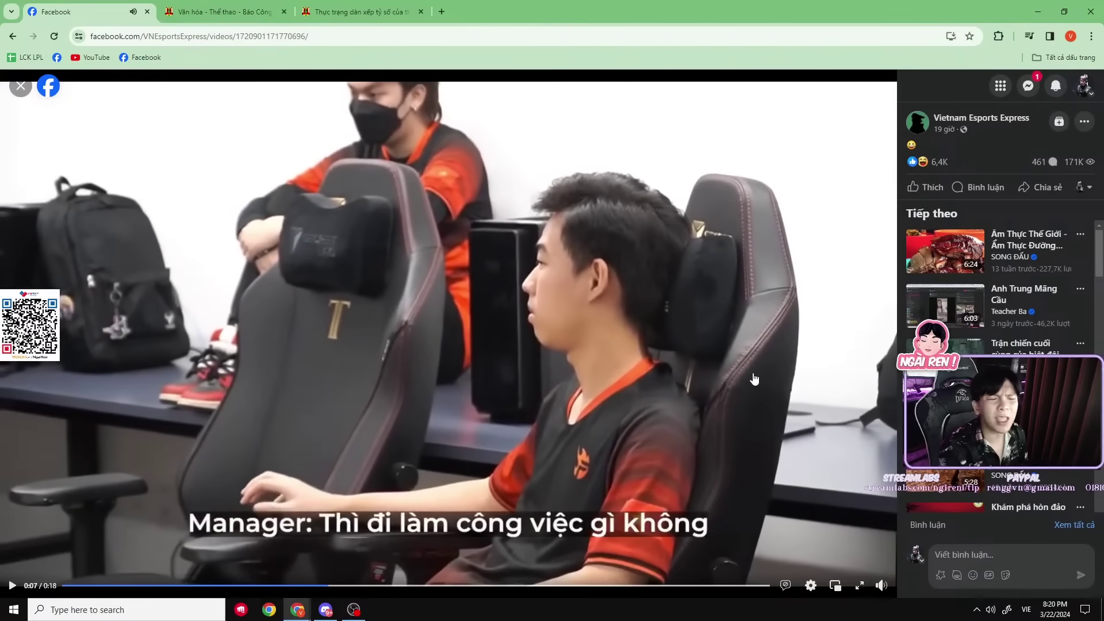
click(756, 379)
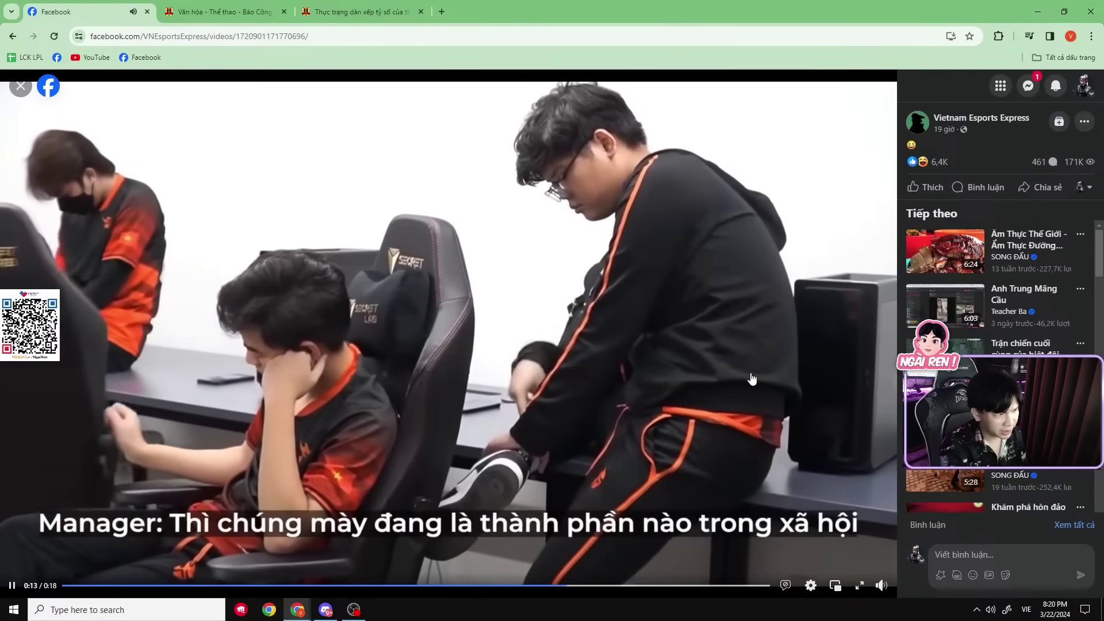
click(752, 379)
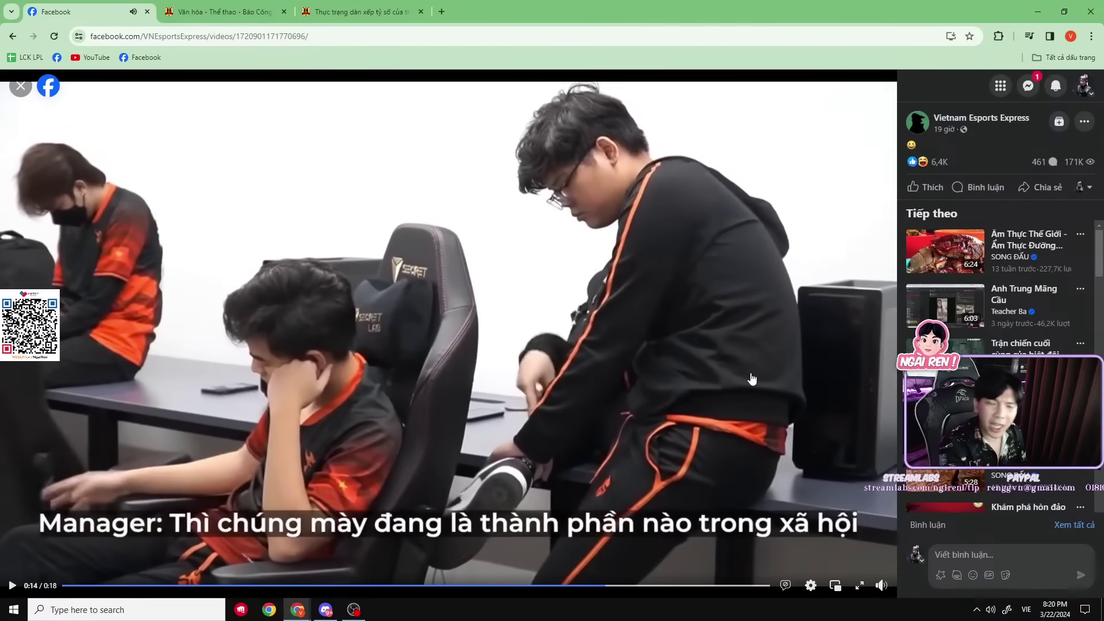
click(752, 379)
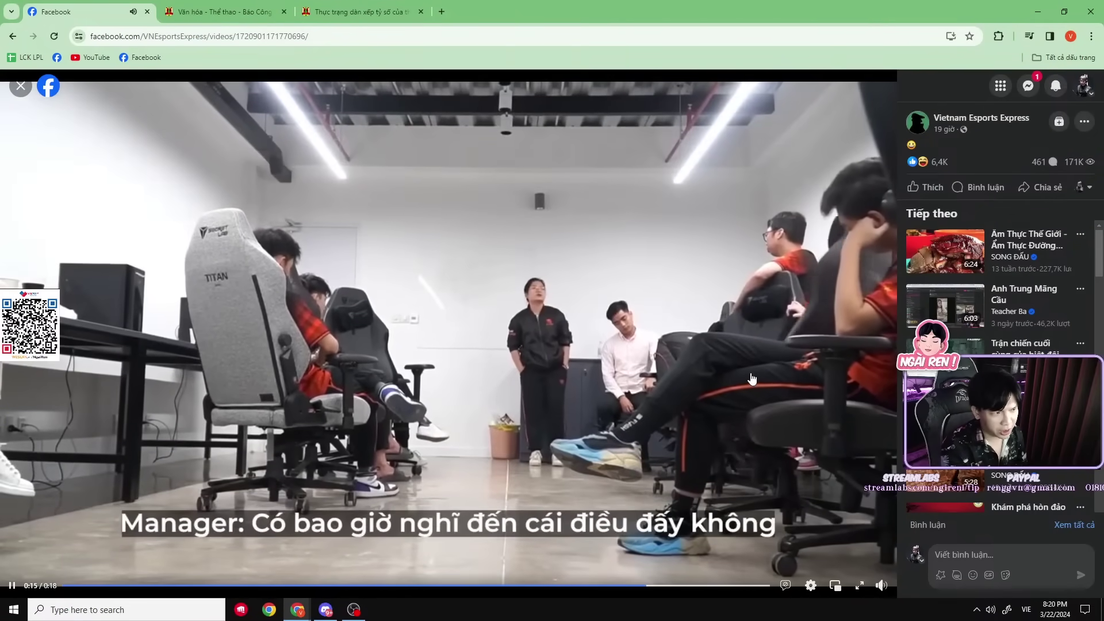
Go past the Văn hóa - Thể thao news page to the cand.com.vn article on match-fixing in Vietnamese esports and read it
click(227, 12)
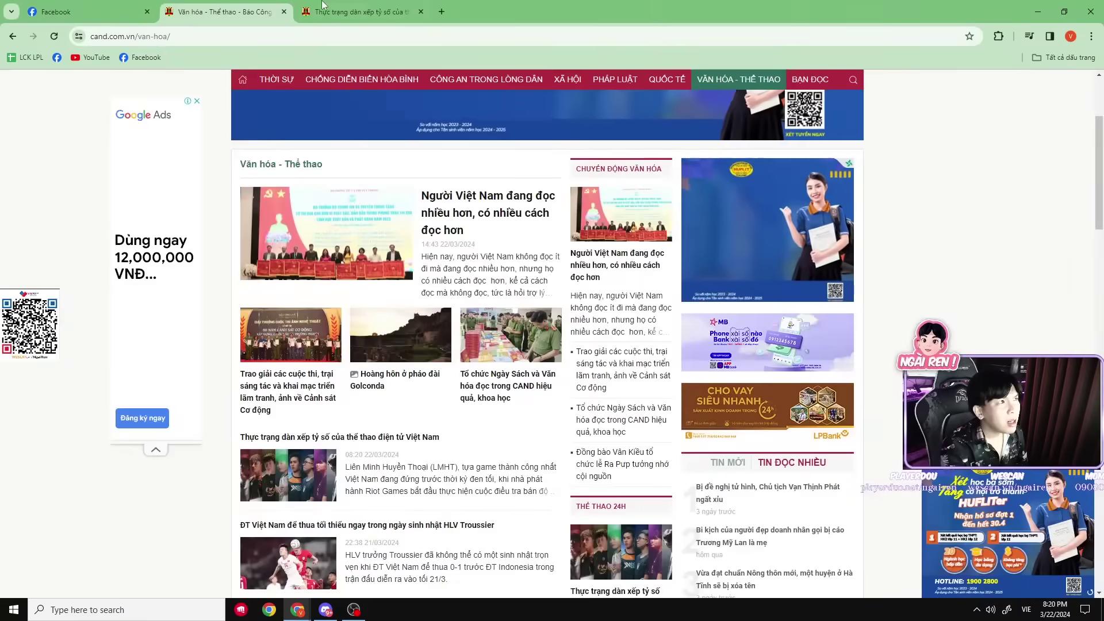
click(309, 5)
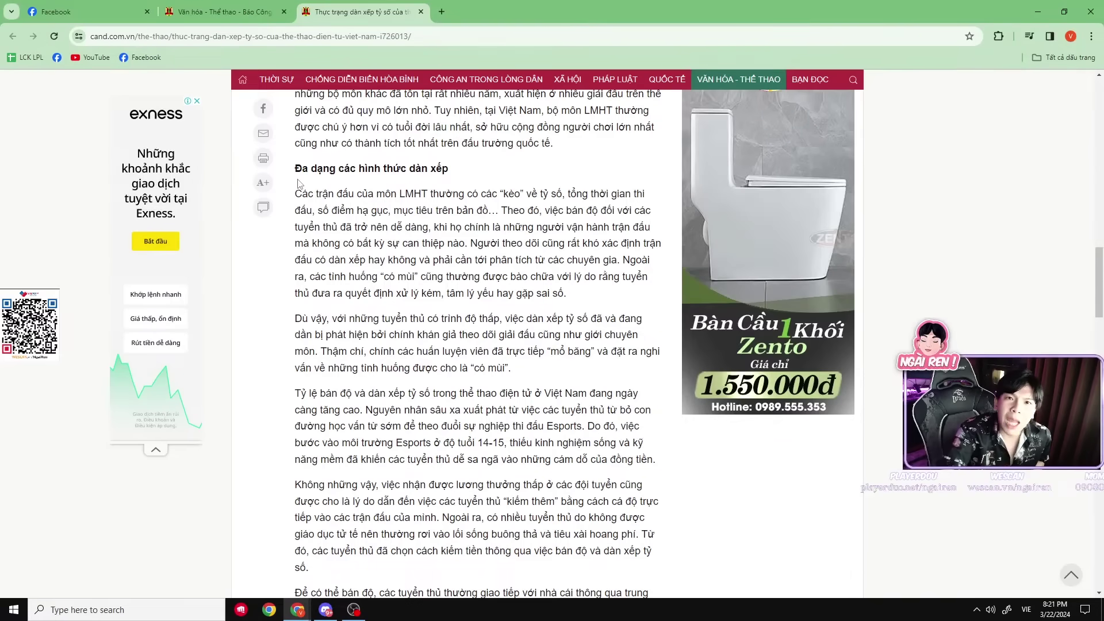
Switch to the blank Excel workbook and enter the headers "Lương" in A1 and "Giải trong" in B1
click(97, 601)
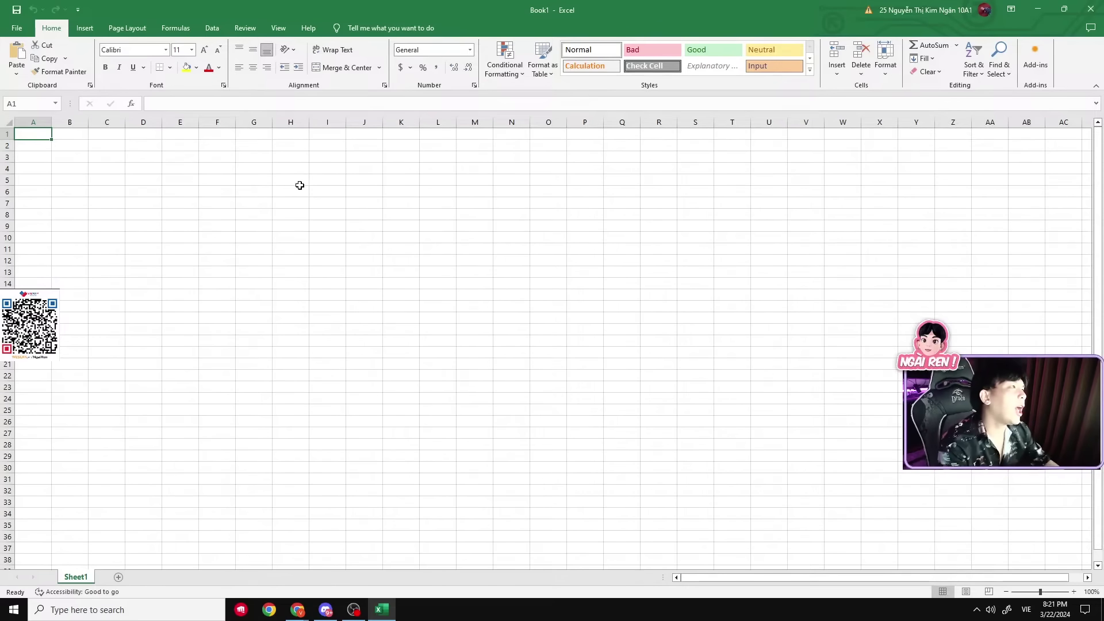
text(10)
key(BackSpace)
key(BackSpace)
text(Lương)
key(Tab)
text(Gia)
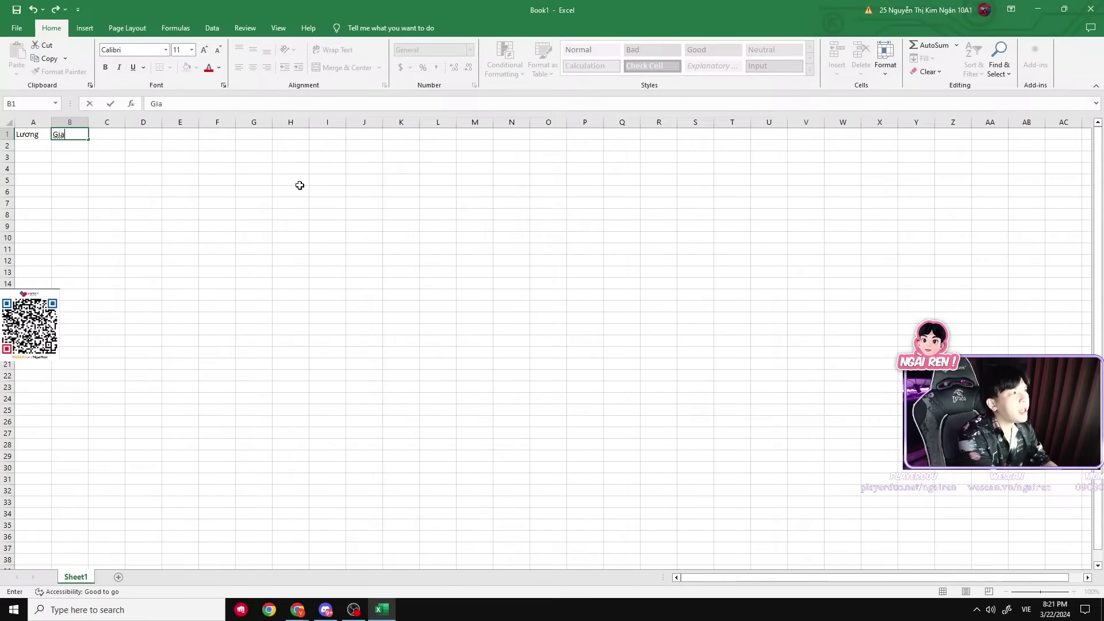
text(ải trp)
key(BackSpace)
text(ong)
key(Tab)
Enter the header "Giải ngoài" in cell C1
text(Giả)
key(ctrl+Return)
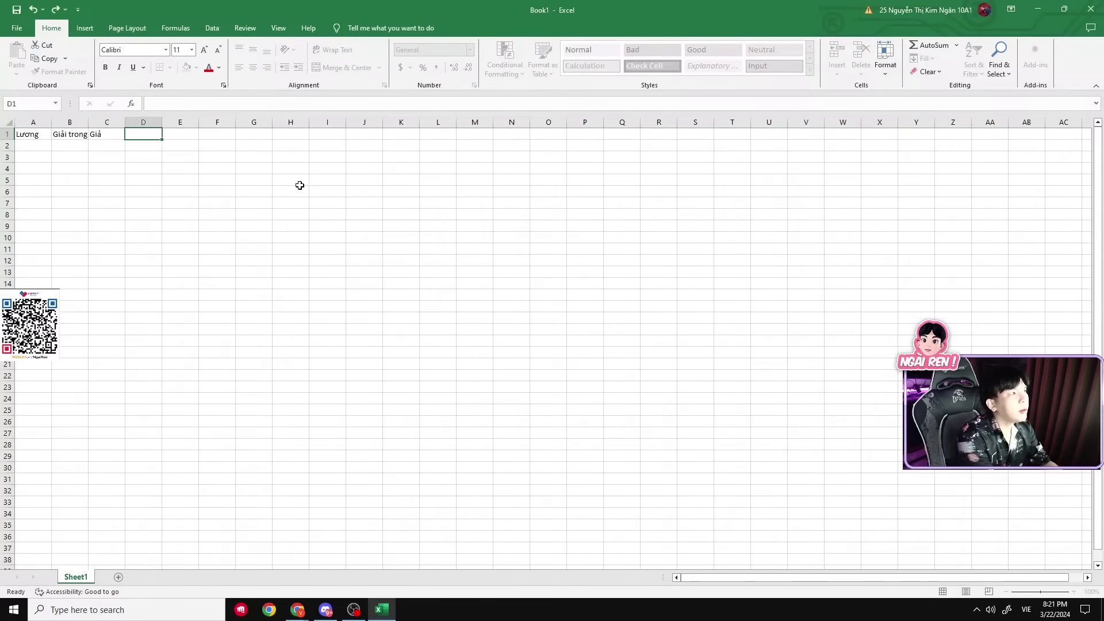
double_click(110, 132)
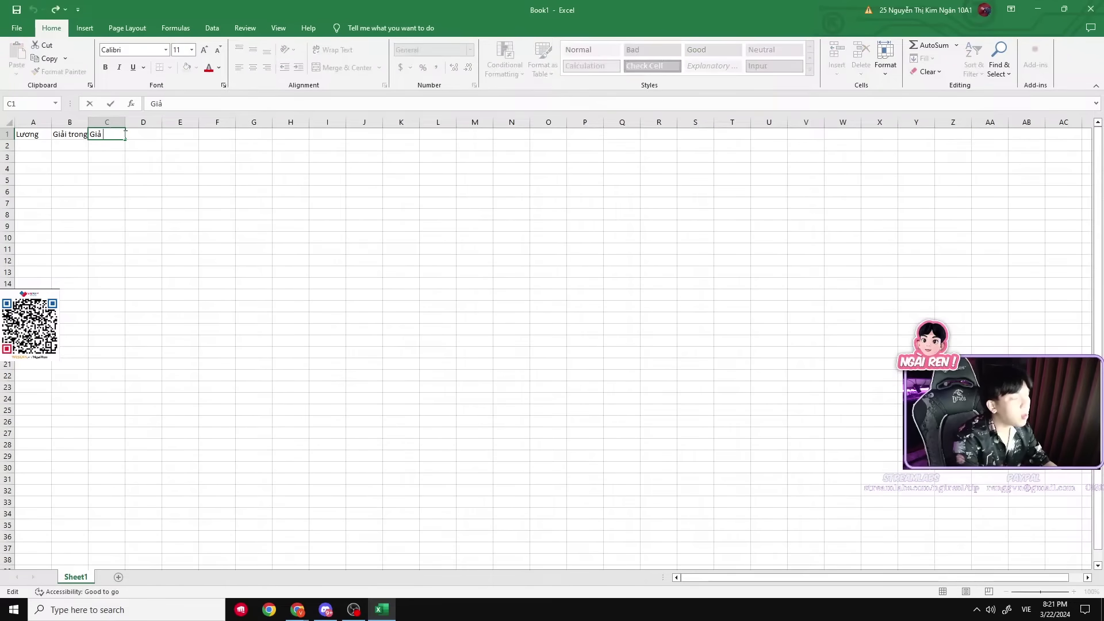
text(i thưởng)
key(BackSpace)
key(BackSpace)
key(BackSpace)
key(BackSpace)
key(BackSpace)
key(BackSpace)
key(BackSpace)
key(BackSpace)
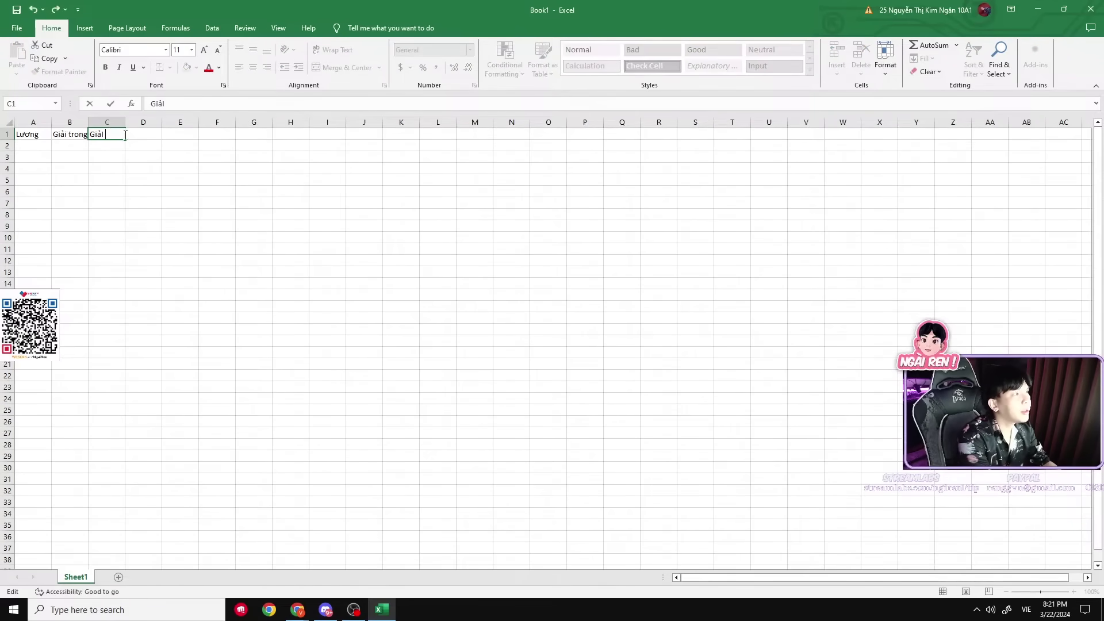
text(i ngoài)
key(Tab)
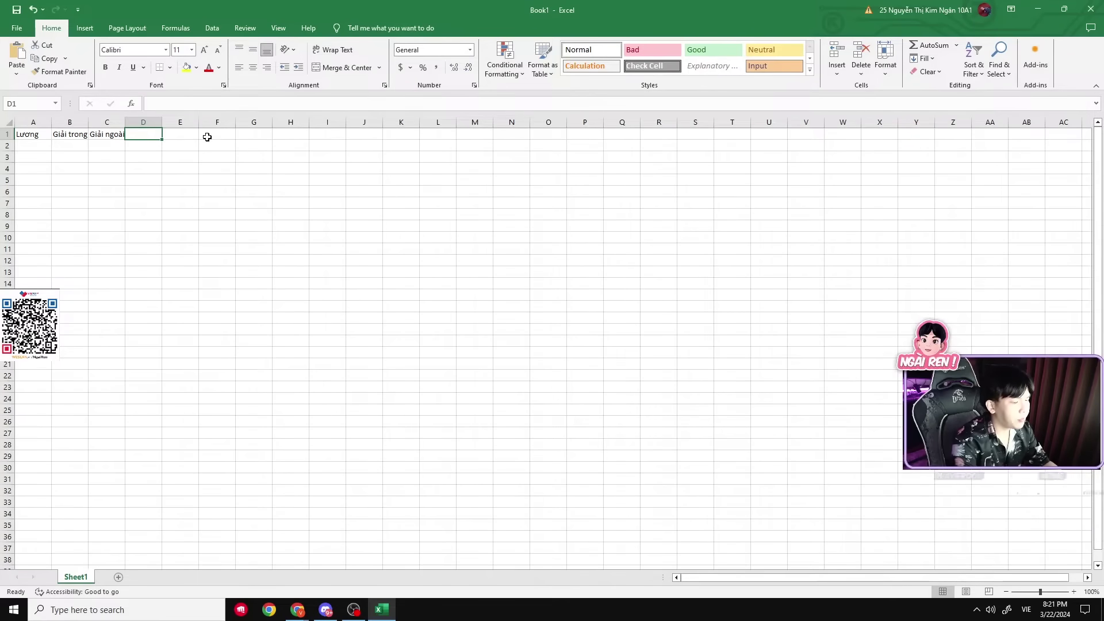
Add the headers "Thưởng" in D1 and "Jobs" in E1
text(Trô)
key(BackSpace)
key(BackSpace)
key(BackSpace)
text(Thuưởng)
key(Tab)
text(T)
key(BackSpace)
text(Jobs)
key(Tab)
Add the header "Tổng" in cell F1
text(Tr)
key(BackSpace)
key(BackSpace)
text(Troốn)
key(BackSpace)
key(BackSpace)
key(BackSpace)
text(ổng)
key(Tab)
Add the header "Độ tuổi TB" in cell G1
text(d)
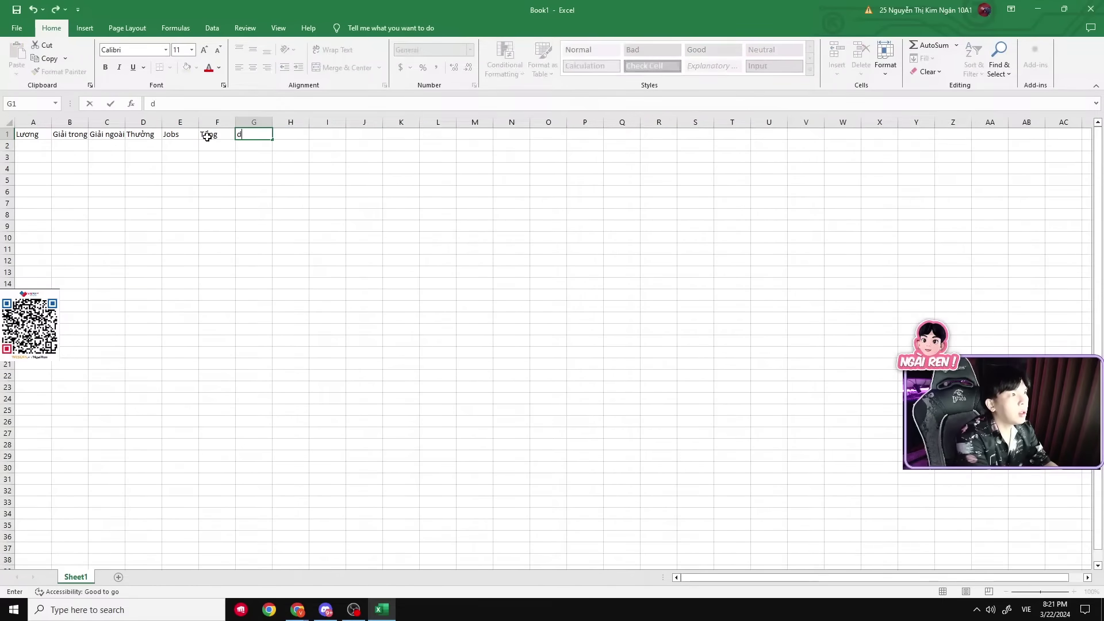
text(ô tyoi)
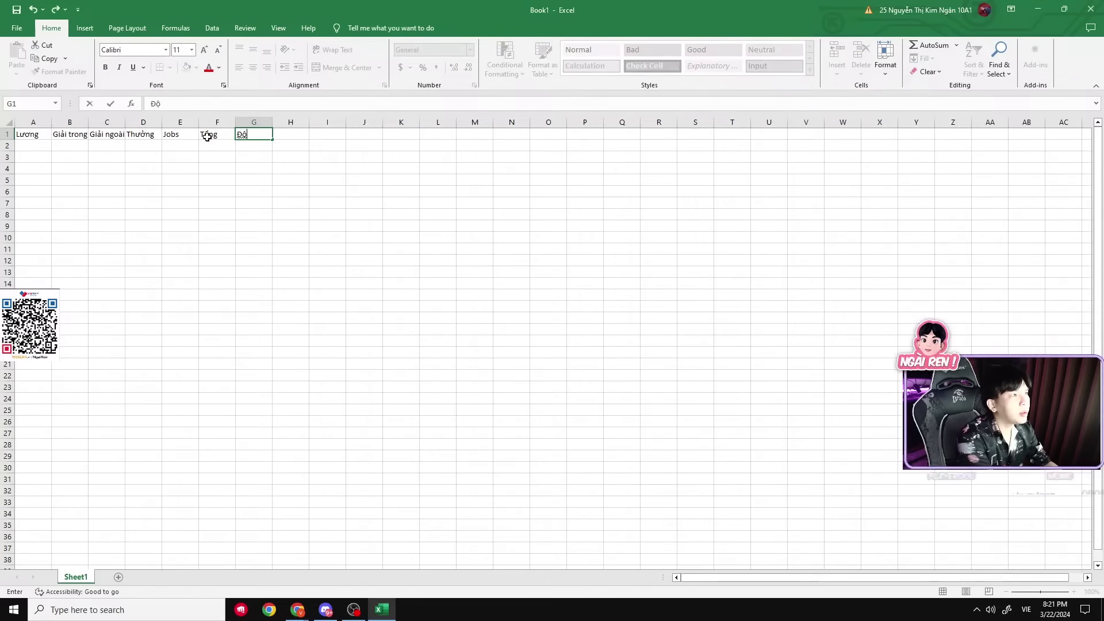
key(BackSpace)
key(BackSpace)
key(BackSpace)
text(uoi)
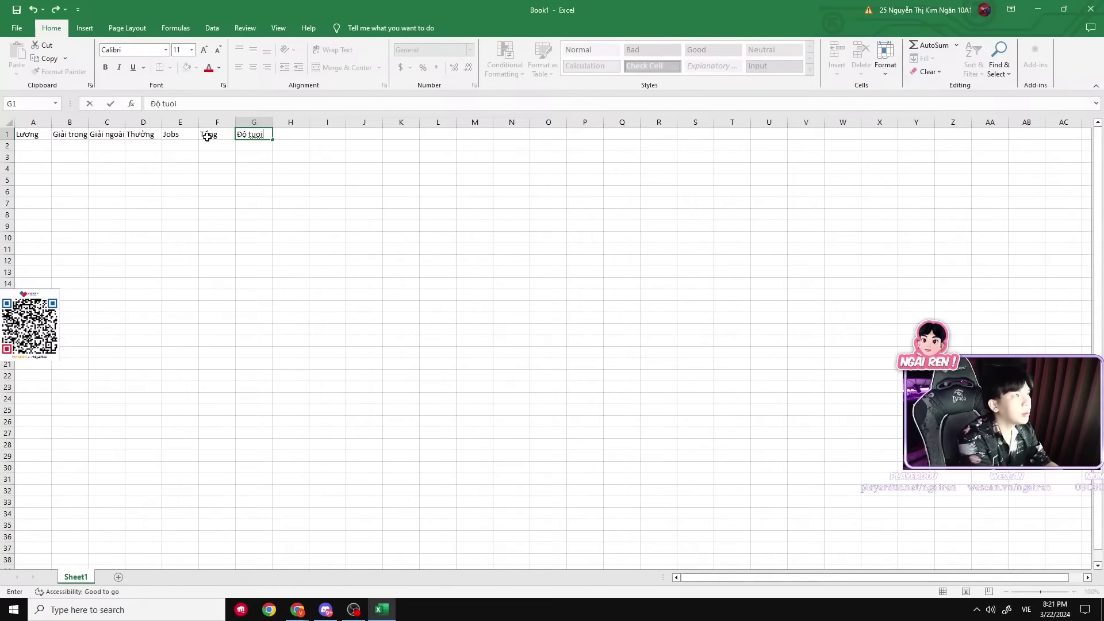
key(BackSpace)
key(BackSpace)
text(ổi TB)
key(Return)
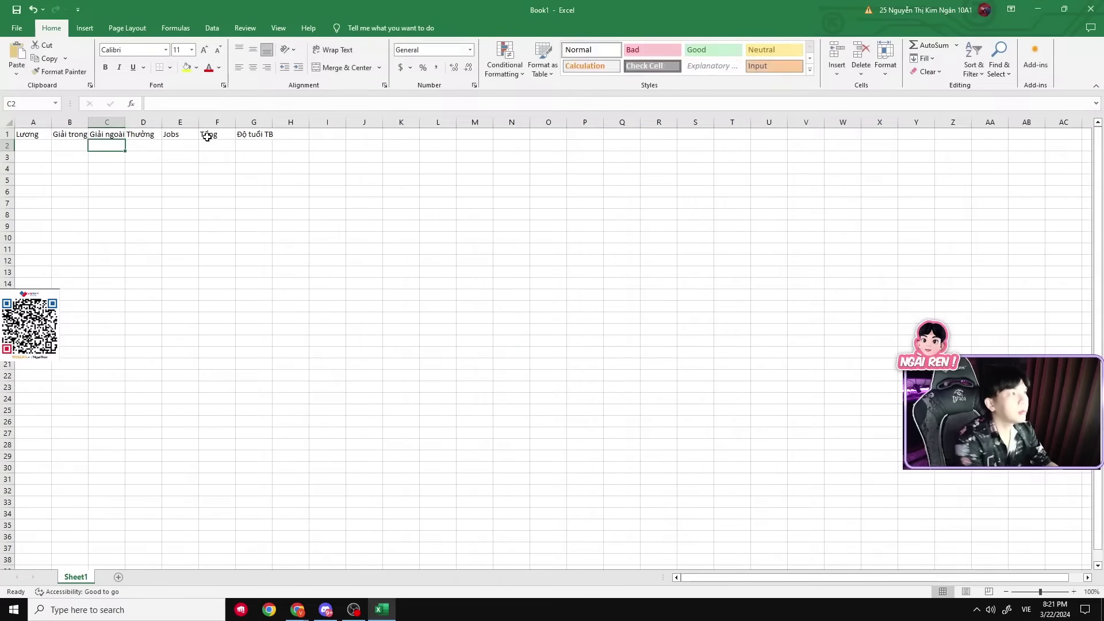
Widen columns A to G so the headers are spaced apart
double_click(272, 121)
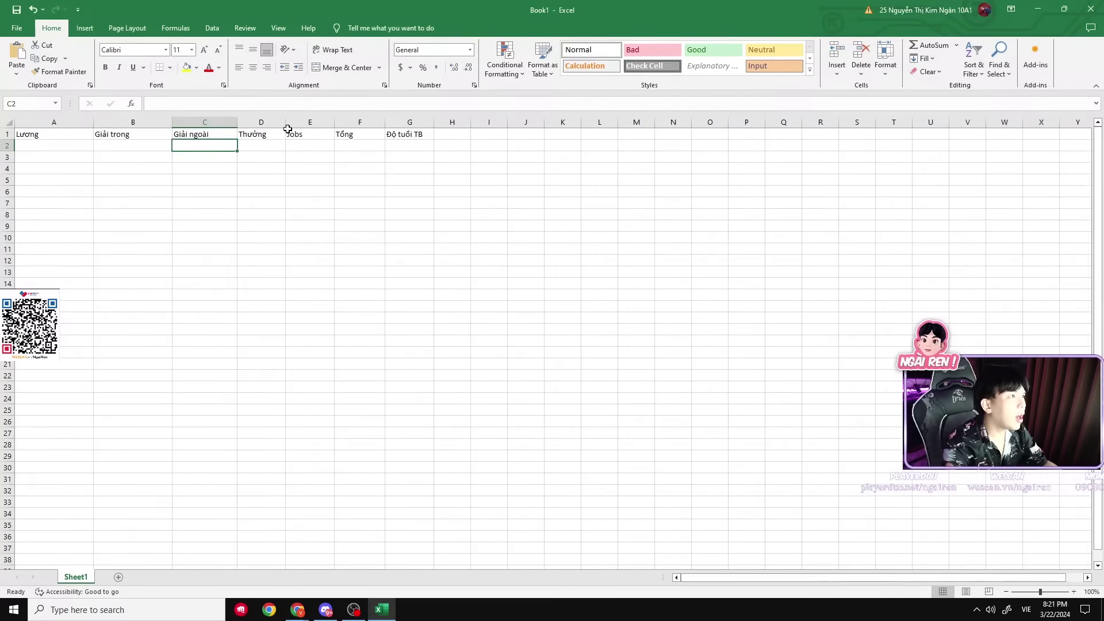
drag(348, 122, 372, 121)
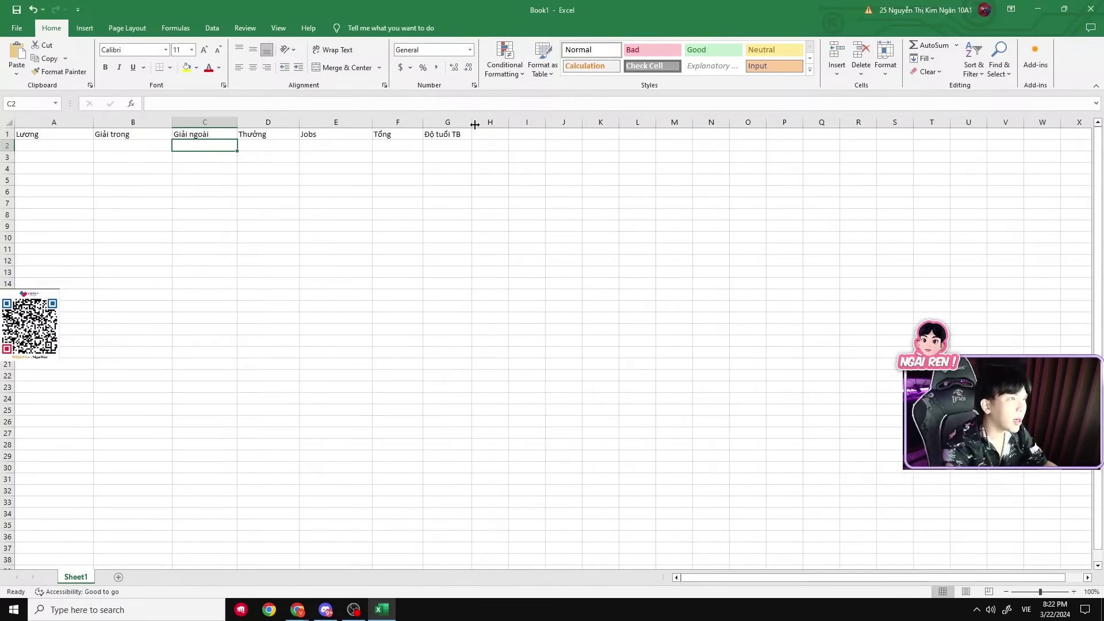
drag(478, 121, 494, 122)
Enter the salary range "5tr > 80tr" in A2 under the Lương header
click(88, 144)
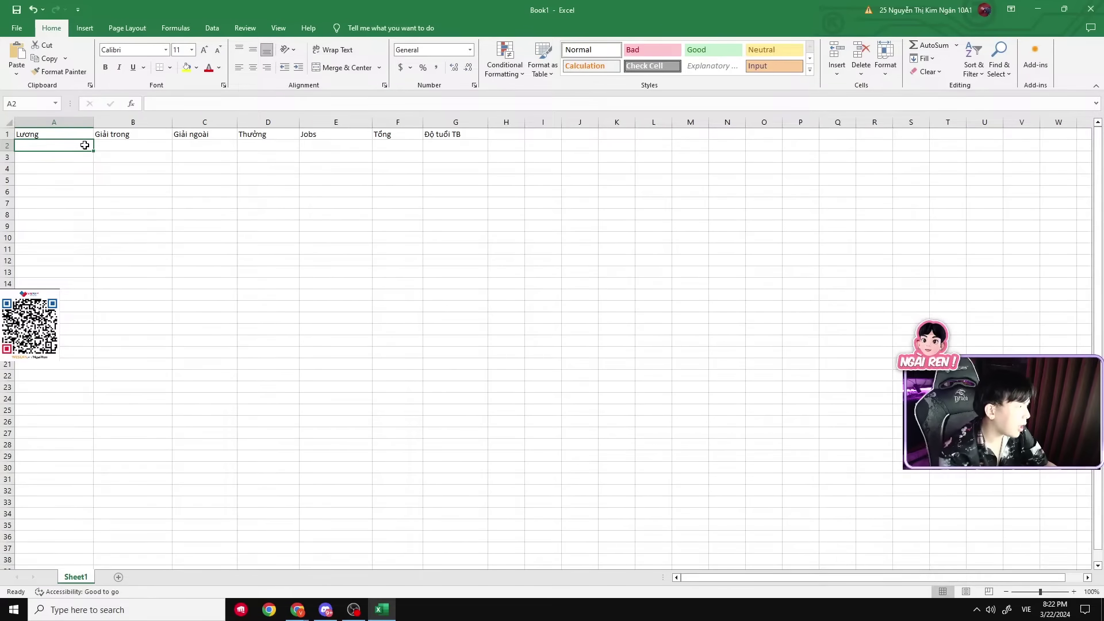
double_click(85, 145)
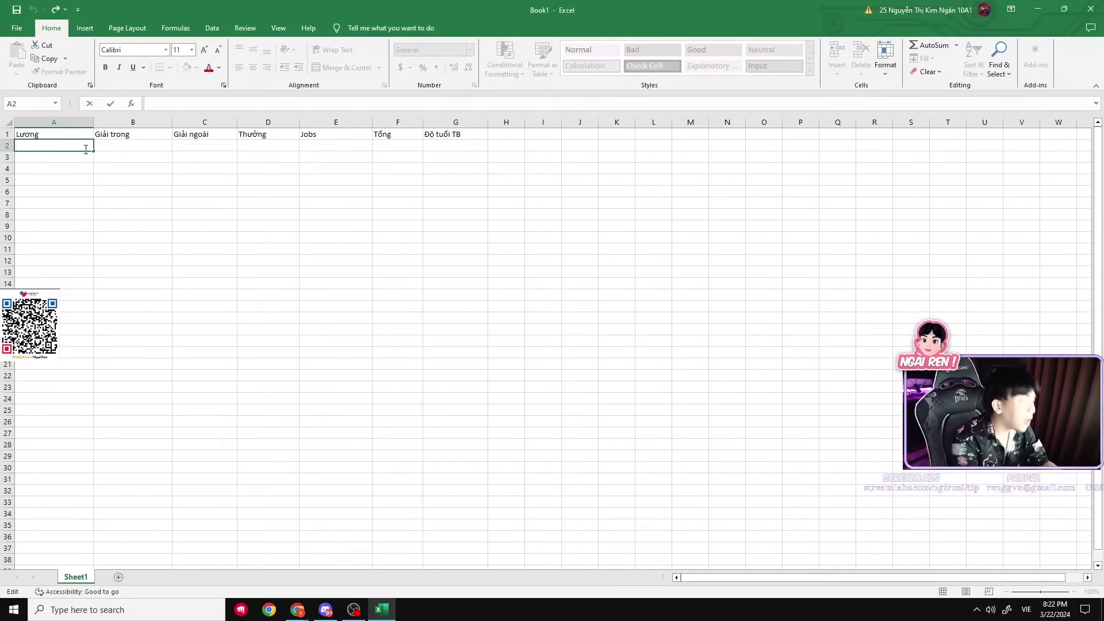
text(5tr > 80)
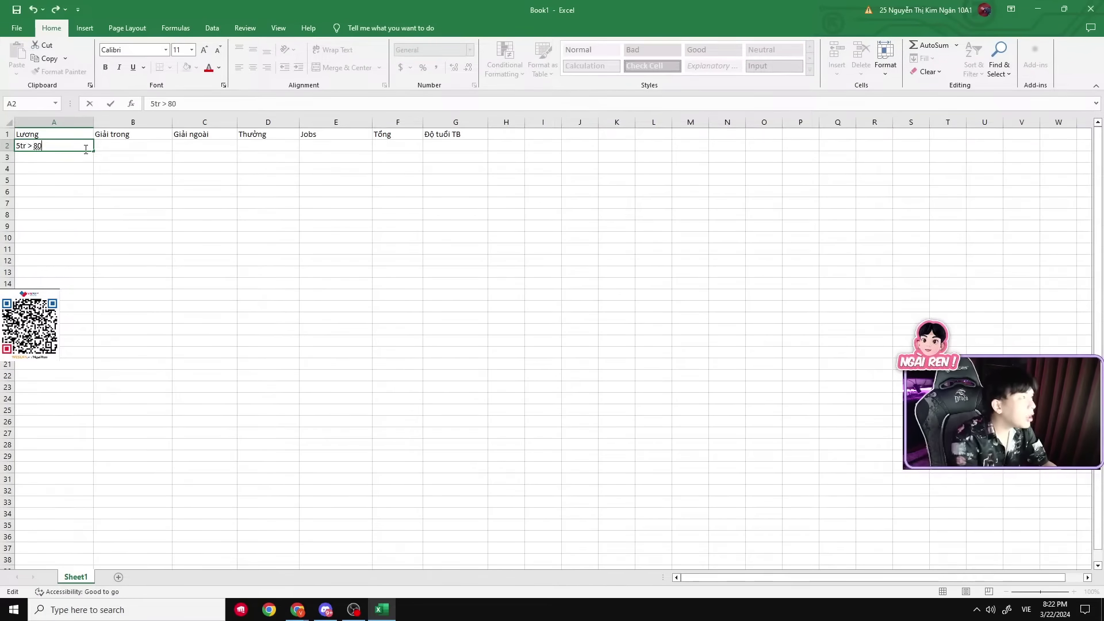
text(tr không tính)
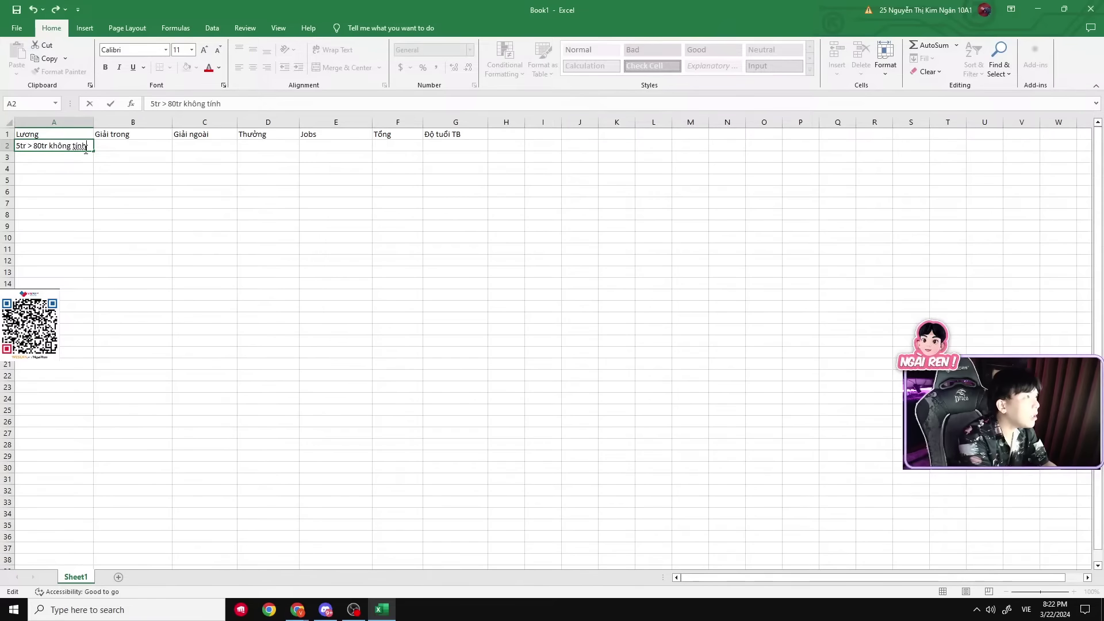
key(BackSpace)
key(BackSpace)
key(BackSpace)
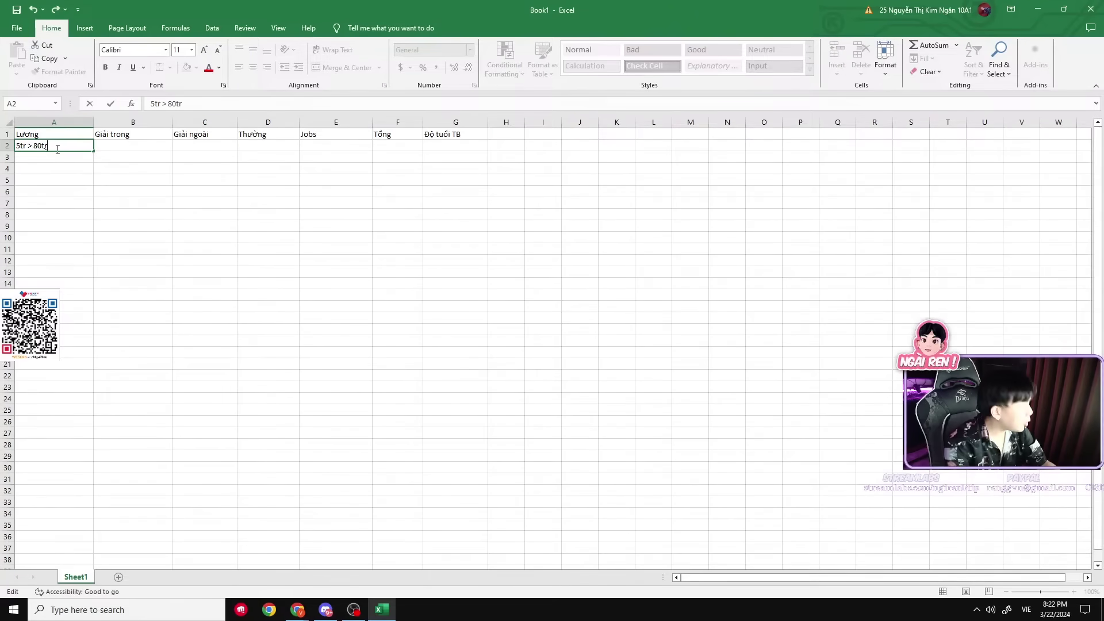
click(119, 145)
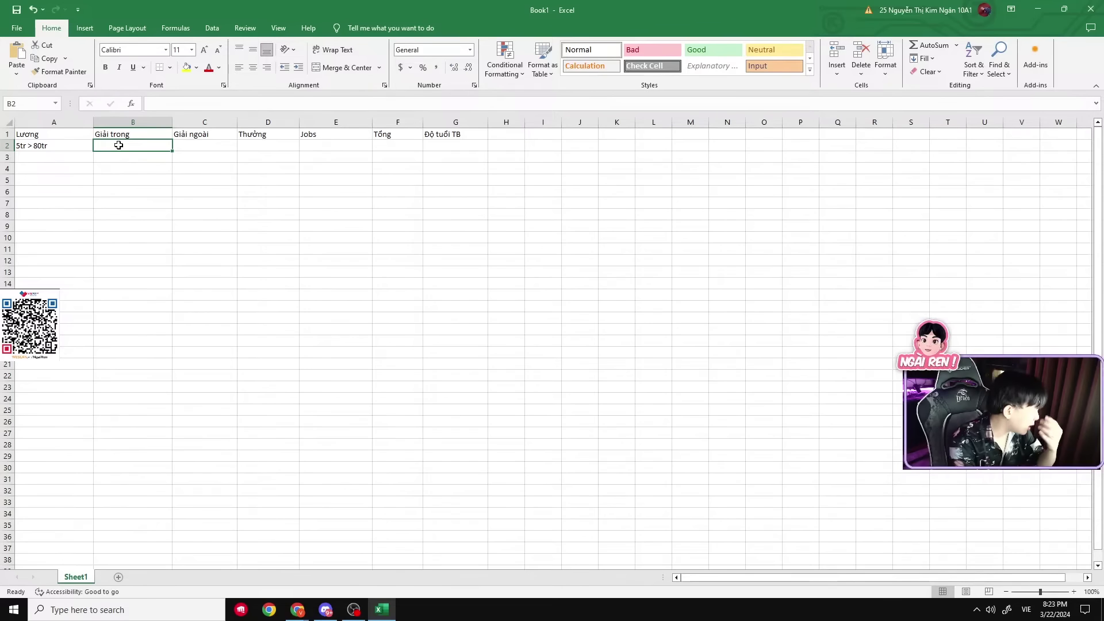
Change the upper end of the salary range in A2 so it reads "5tr > 60tr"
key(alt+Tab)
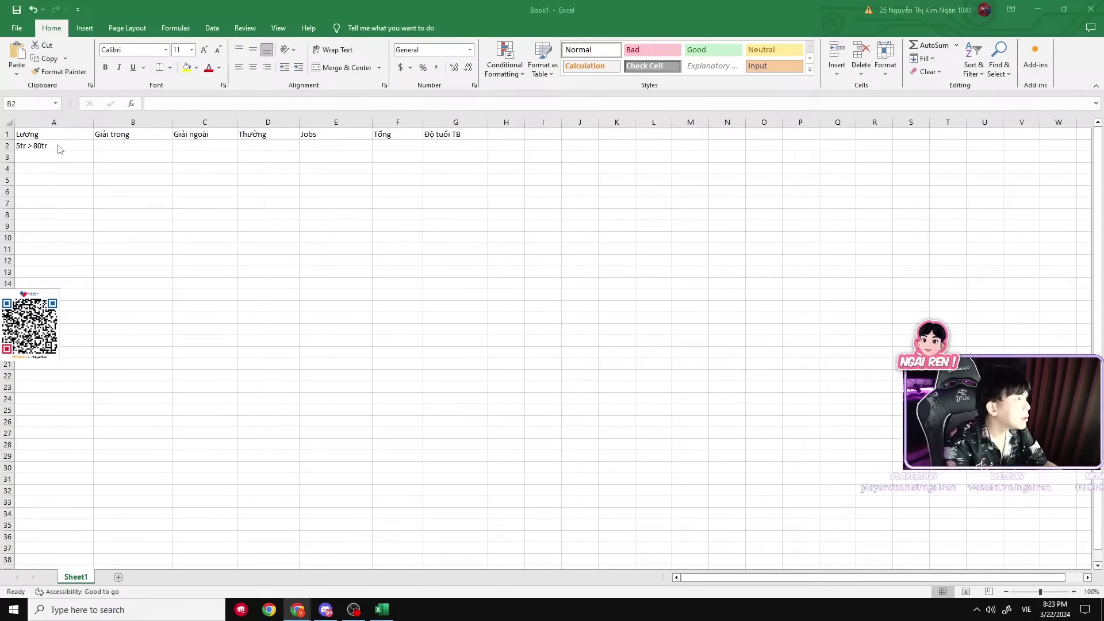
double_click(132, 146)
click(59, 147)
key(BackSpace)
key(BackSpace)
key(BackSpace)
key(BackSpace)
text(60tr)
click(129, 149)
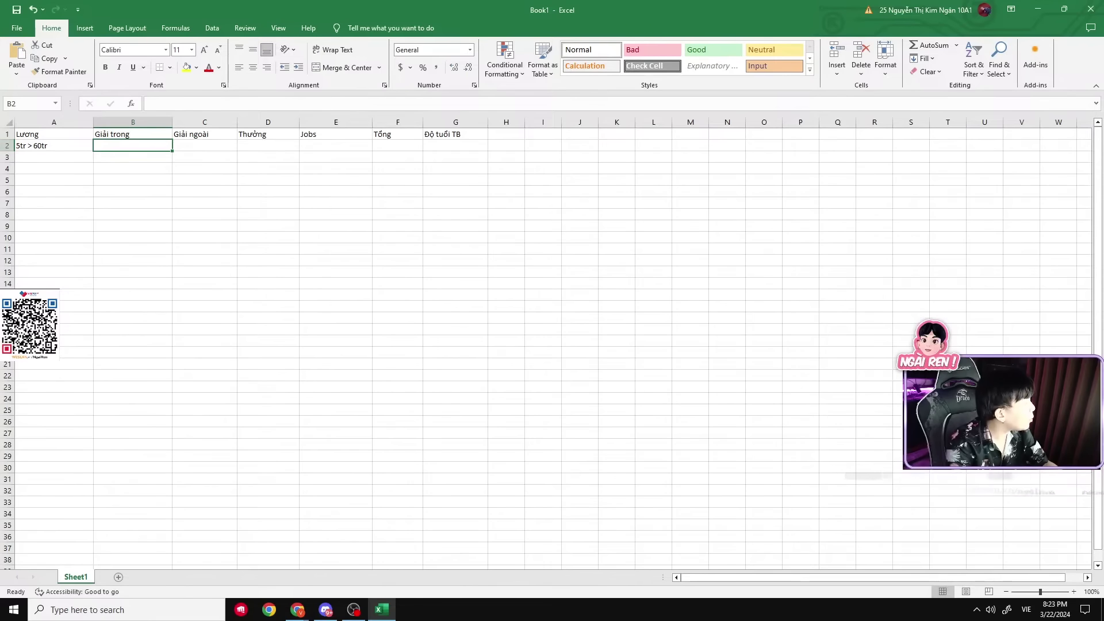
Start the range in B2 under the Giải trong header with "5tr >"
key(alt+Tab)
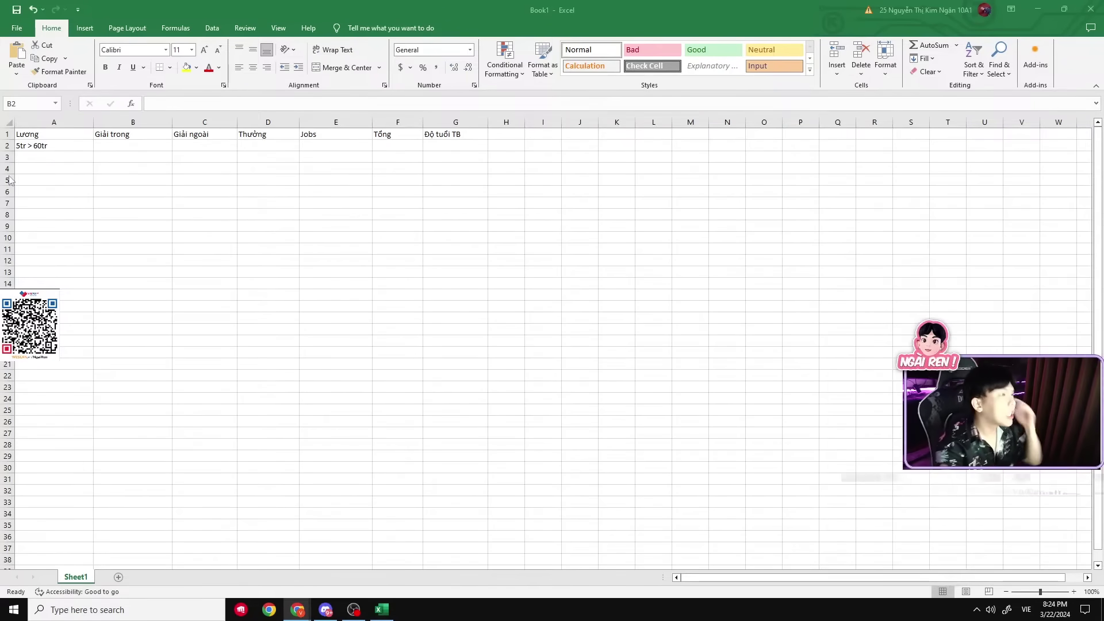
click(140, 144)
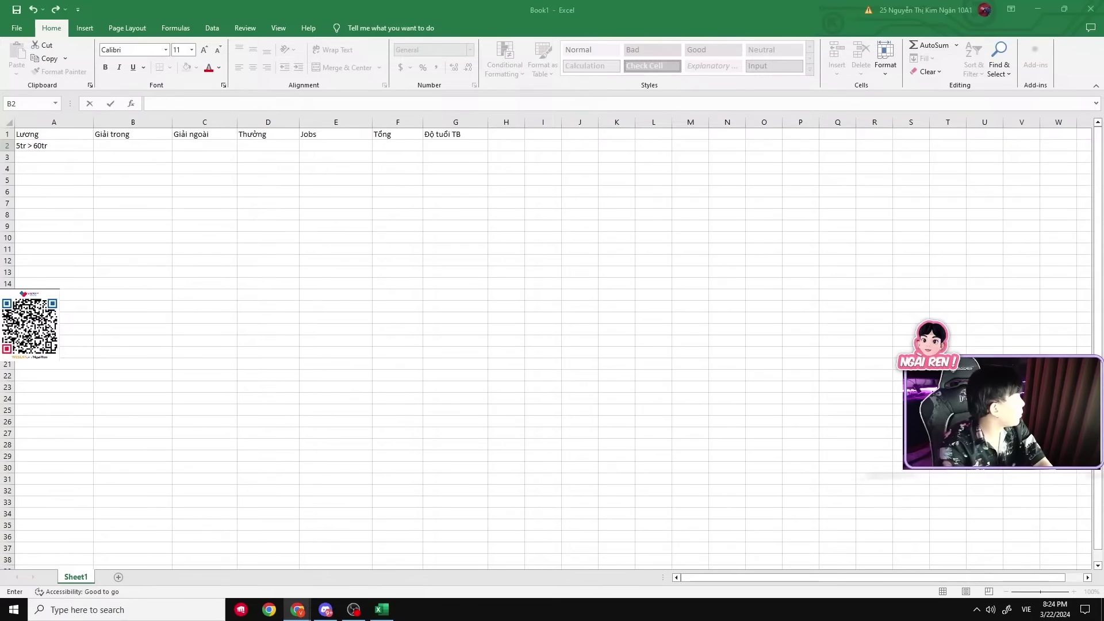
click(125, 149)
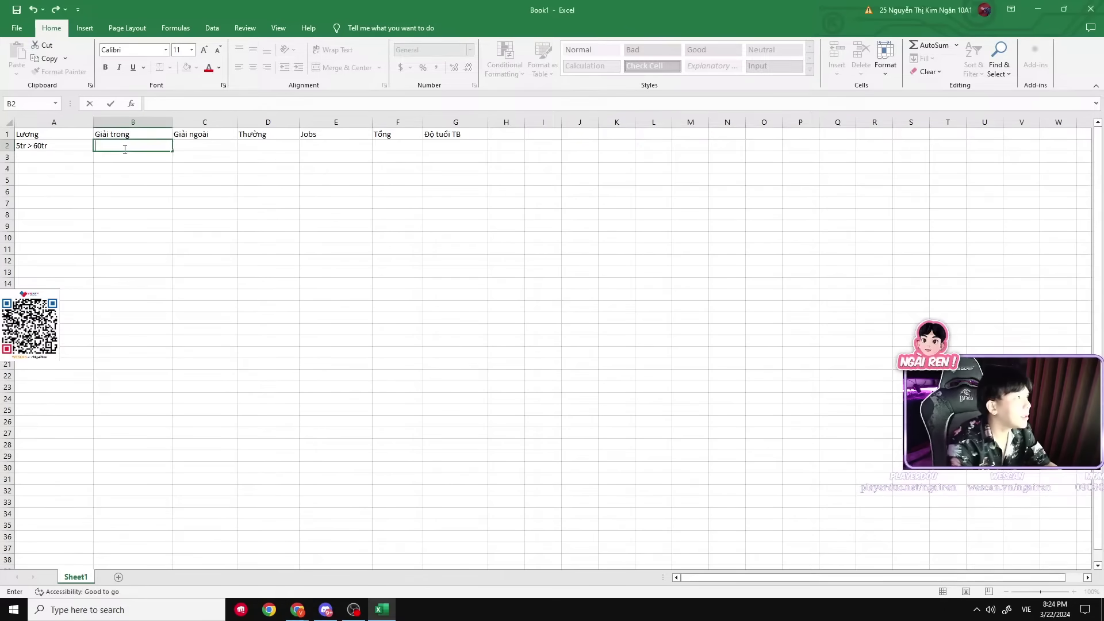
text(8)
key(BackSpace)
text(5)
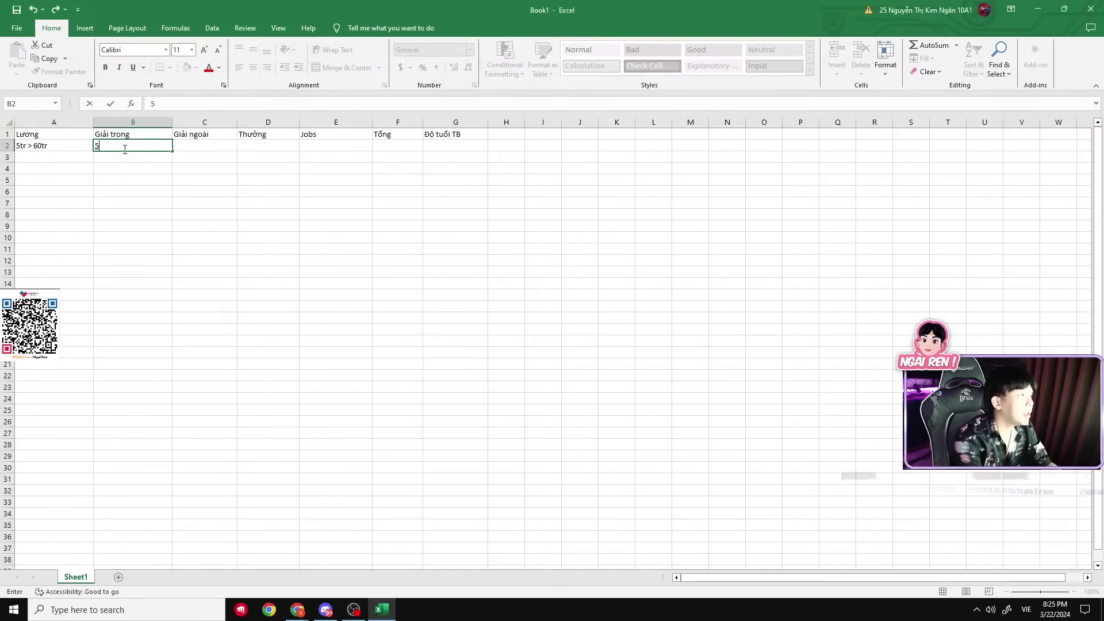
text(tr7 <> >)
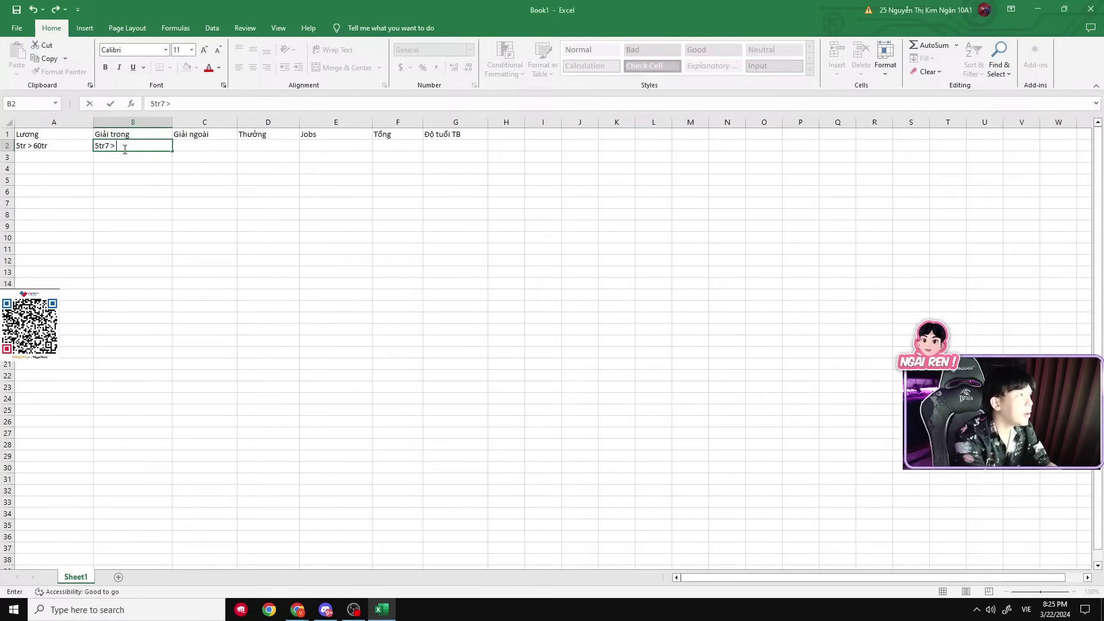
key(alt+Tab)
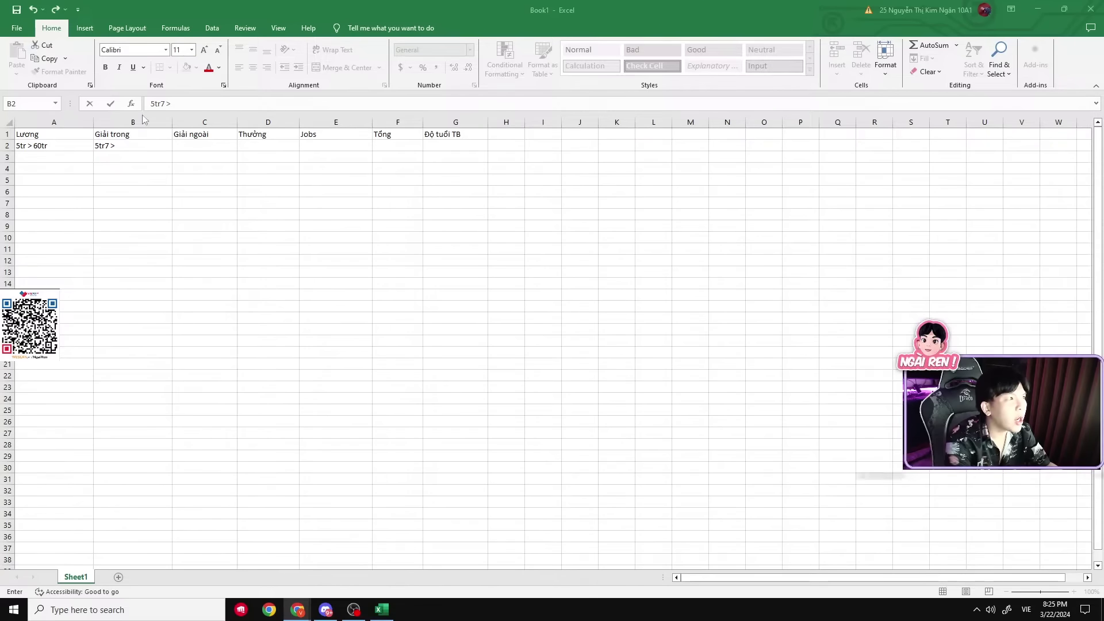
click(122, 145)
key(BackSpace)
text(tr)
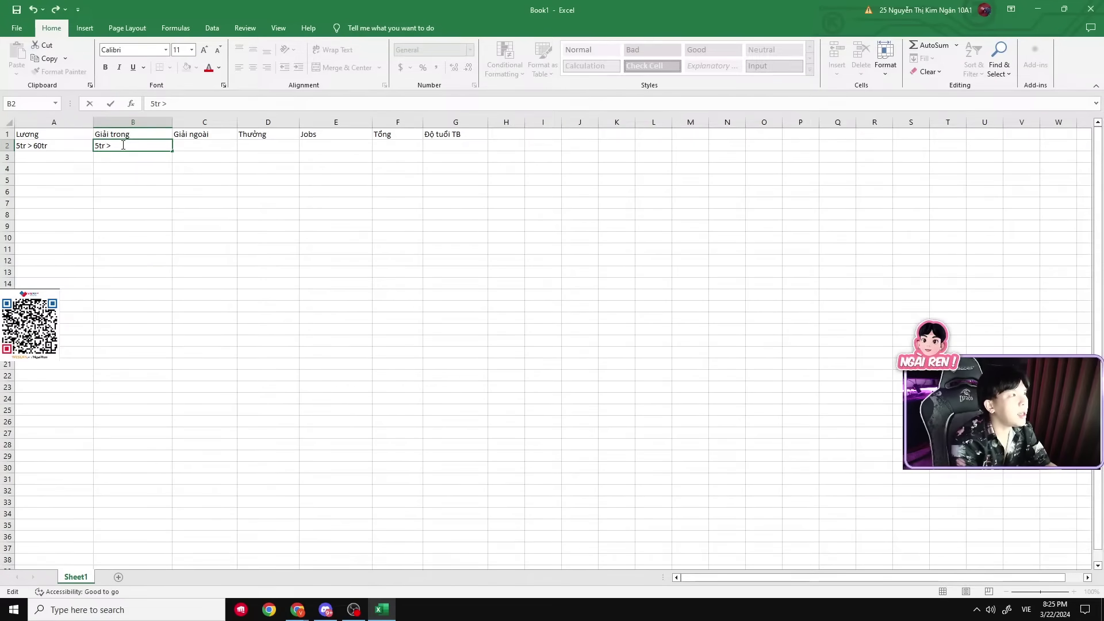
Extend the header in B1 so it reads "Giải trong 1 mùa"
click(143, 135)
text(1 mùa)
click(148, 146)
Complete the range in B2 so it reads "5tr > 31.5"
double_click(148, 147)
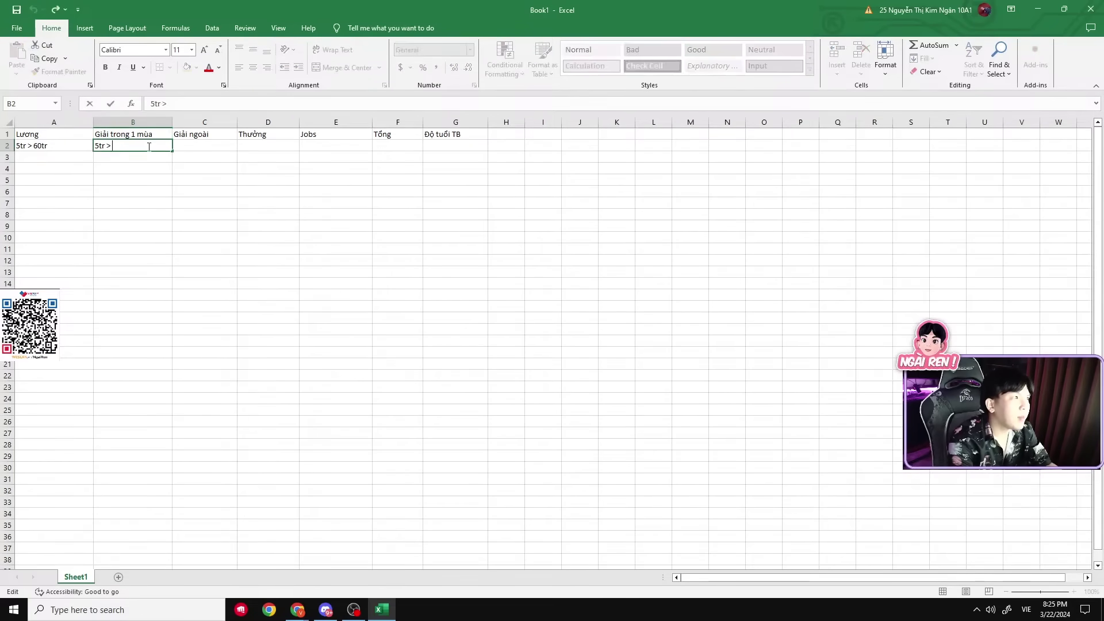
key(alt+Tab)
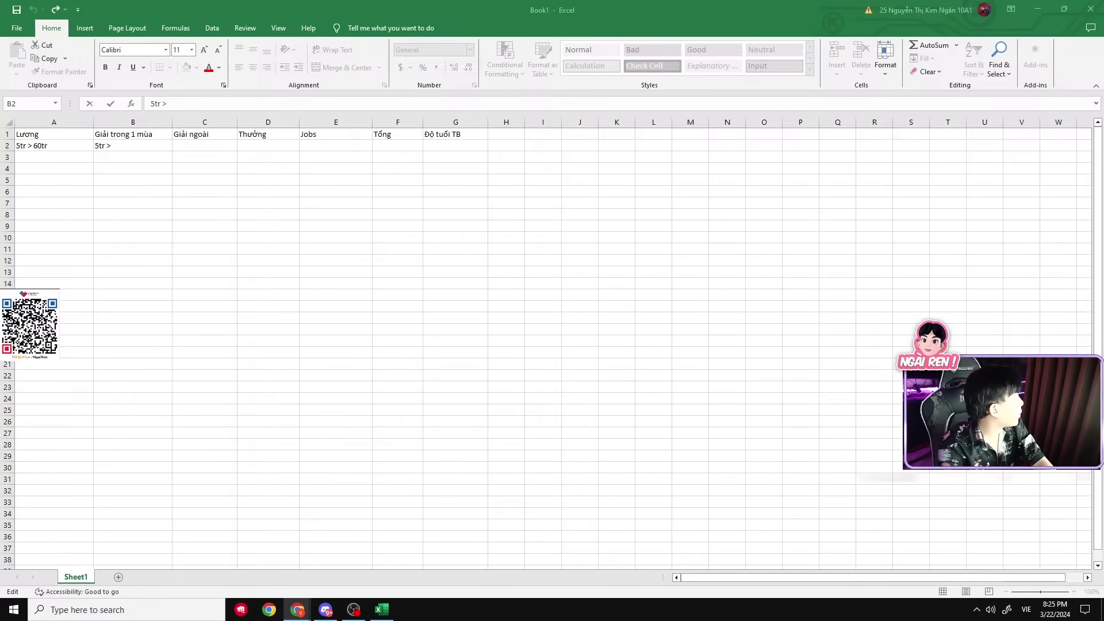
click(129, 149)
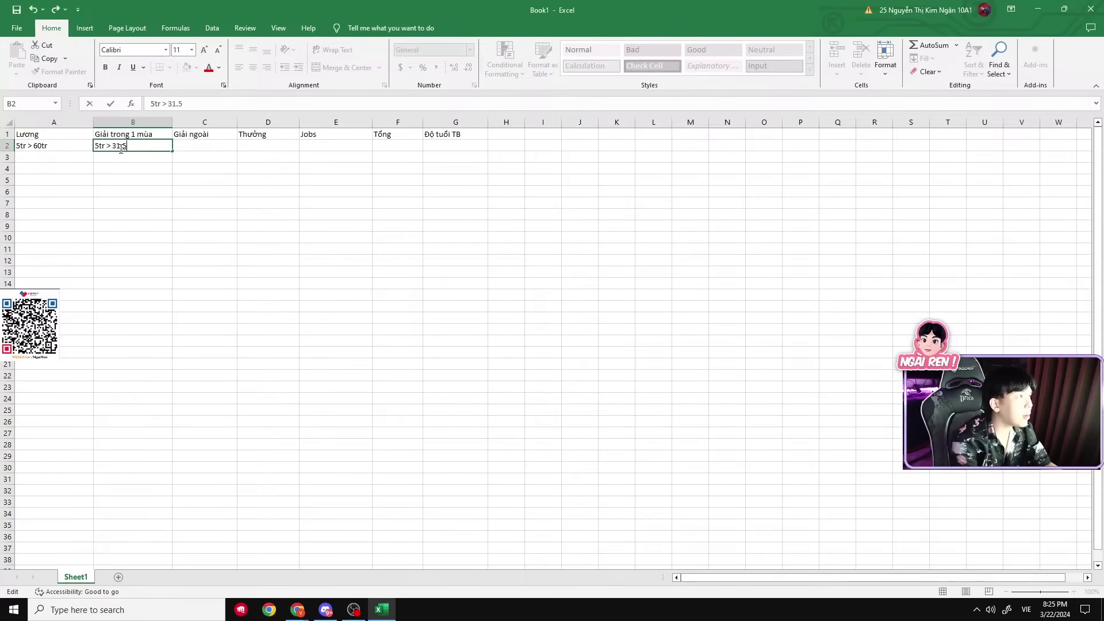
key(Tab)
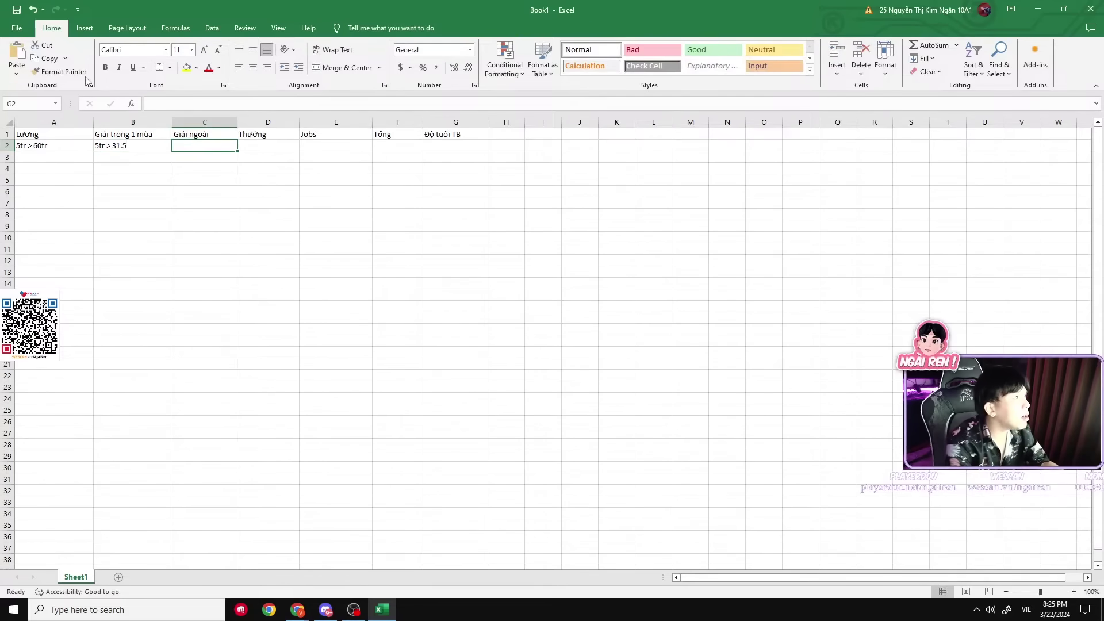
Enter the range "70tr > 120tr" in C2 under the Giải ngoài header
key(alt+Tab)
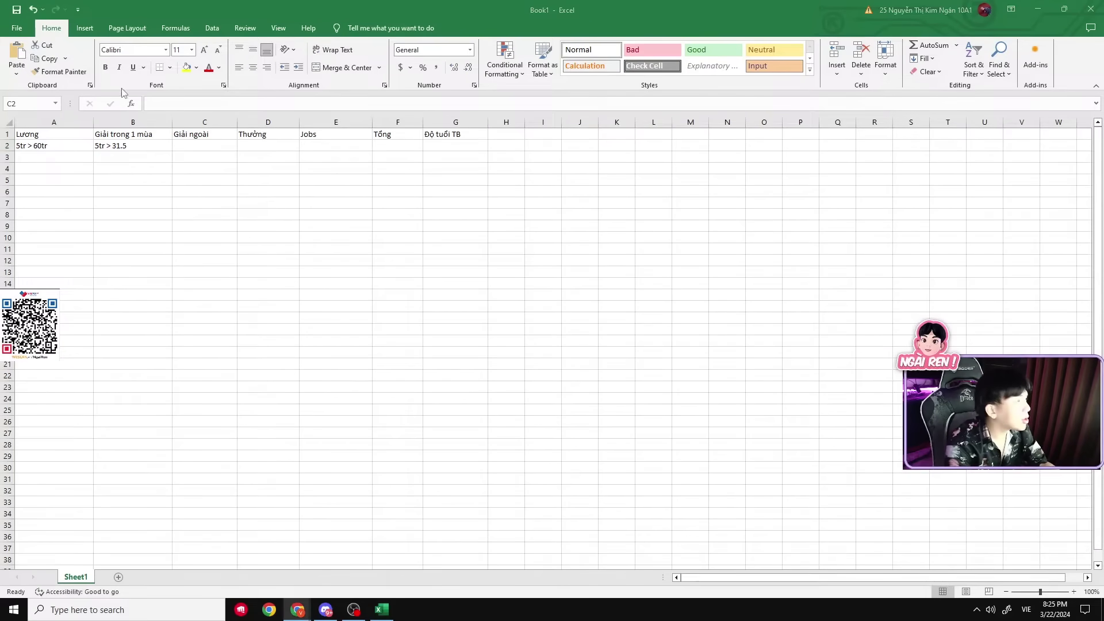
click(201, 148)
text(70tr > 120tr)
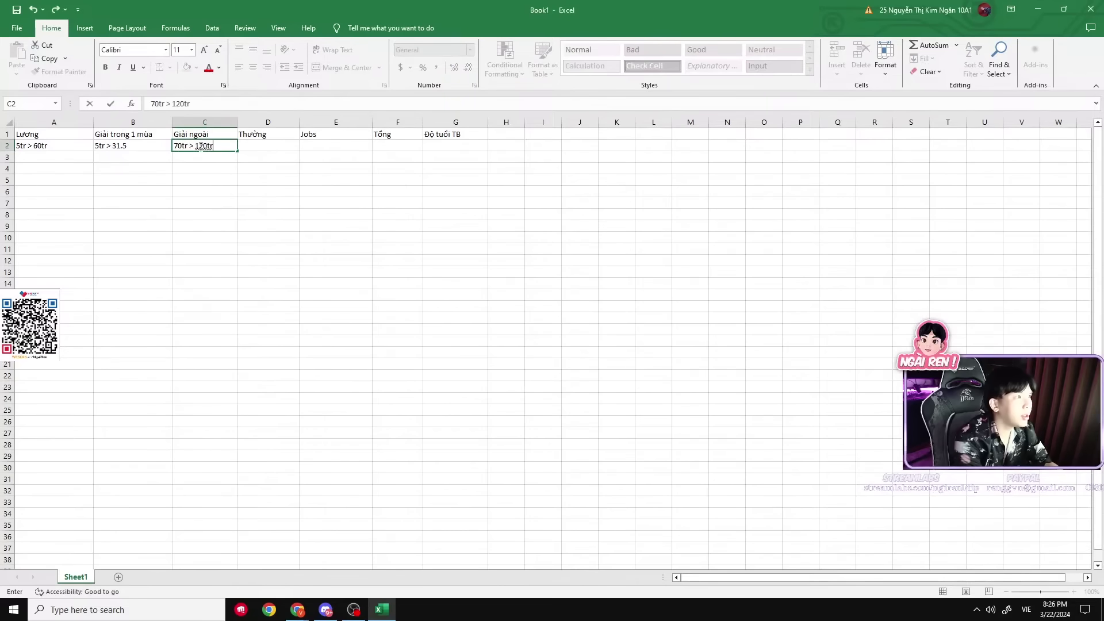
key(Tab)
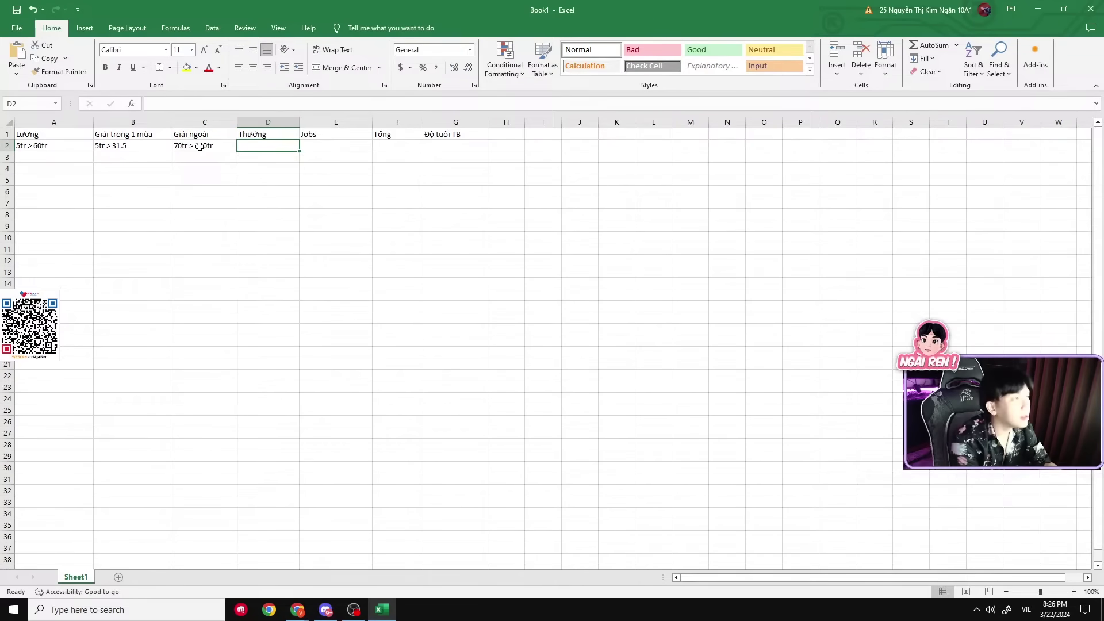
Enter the bonus range "5tr > 60tr" in D2 under the Thưởng header
text(5TR)
key(BackSpace)
key(BackSpace)
key(BackSpace)
text(tr)
key(BackSpace)
key(BackSpace)
key(BackSpace)
key(BackSpace)
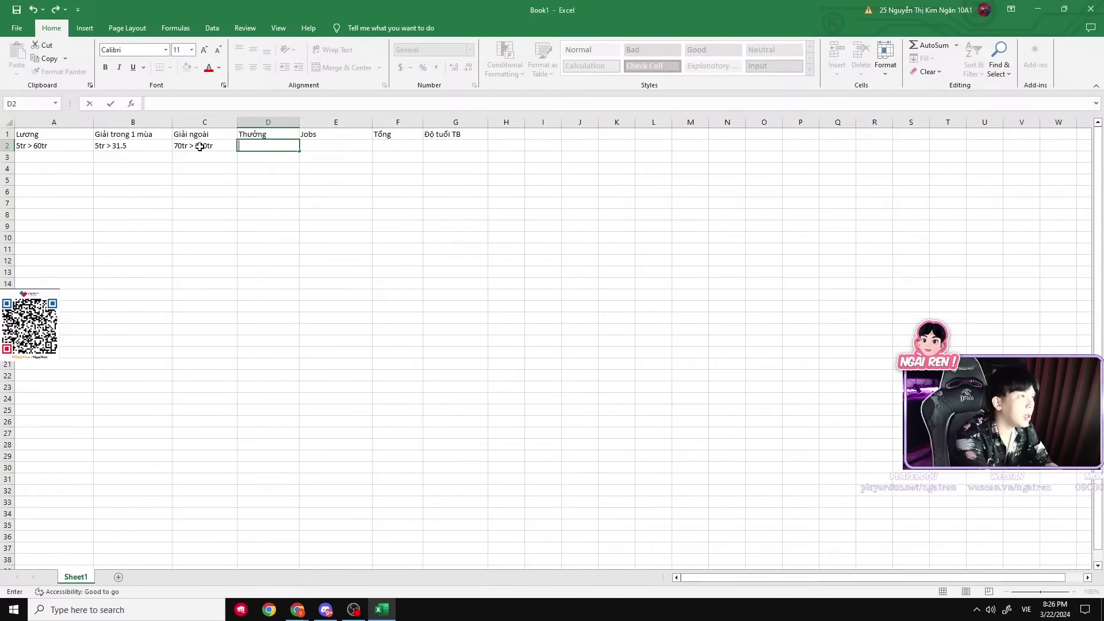
text(5tr >)
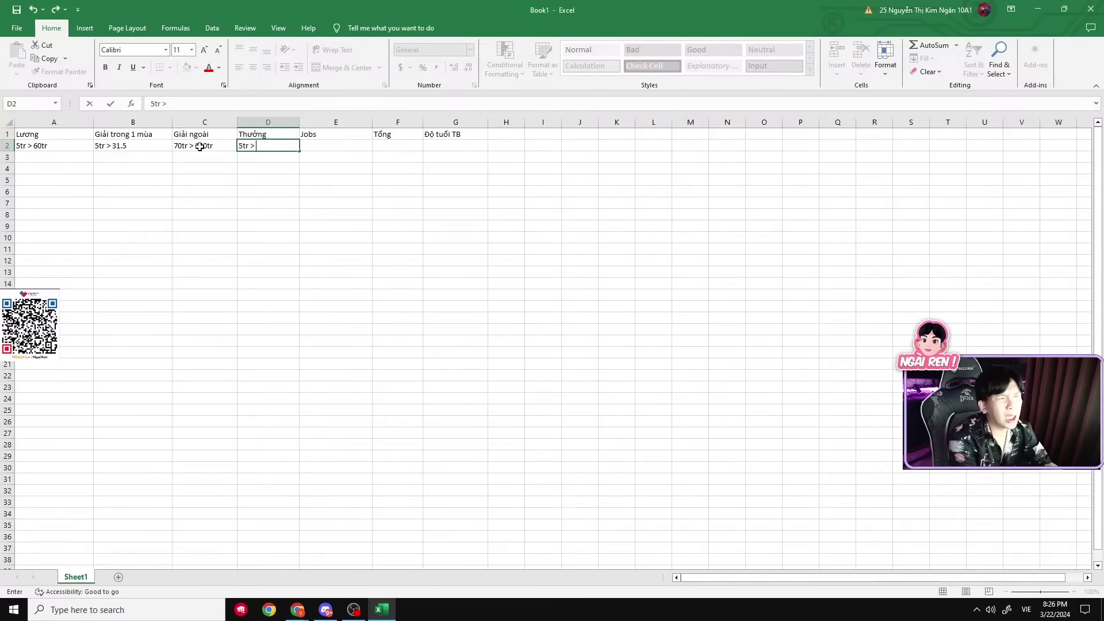
text( 60tr)
click(320, 148)
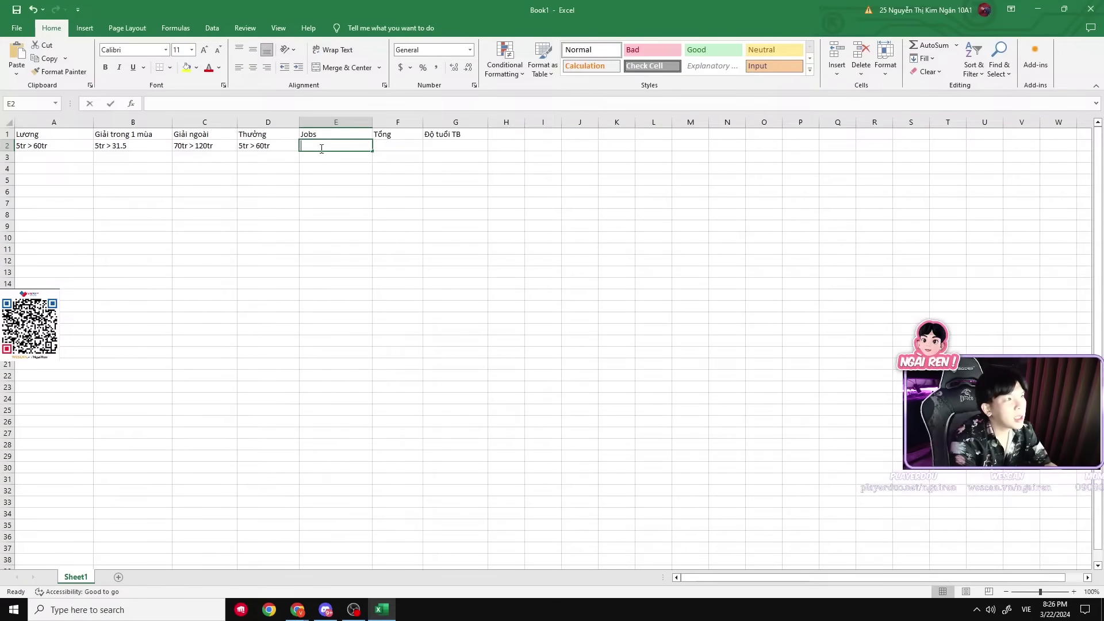
Extend the header in C1 so it reads "Giải ngoài 1"
click(223, 143)
click(224, 137)
key(F2)
text(1)
click(217, 181)
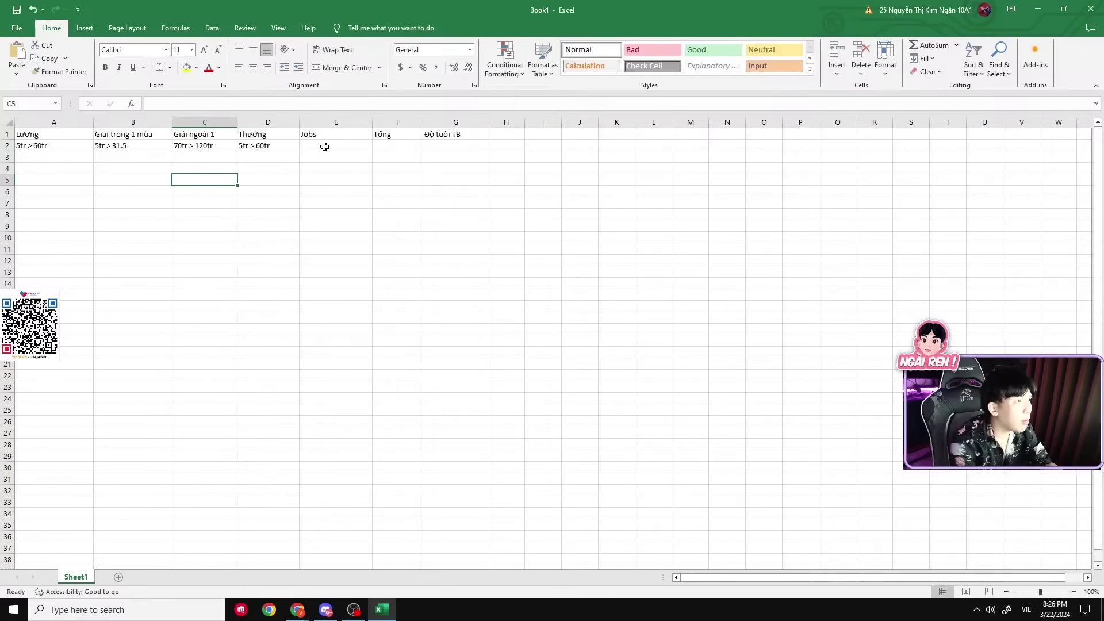
Enter "10tr" in E2 under the Jobs header
click(323, 147)
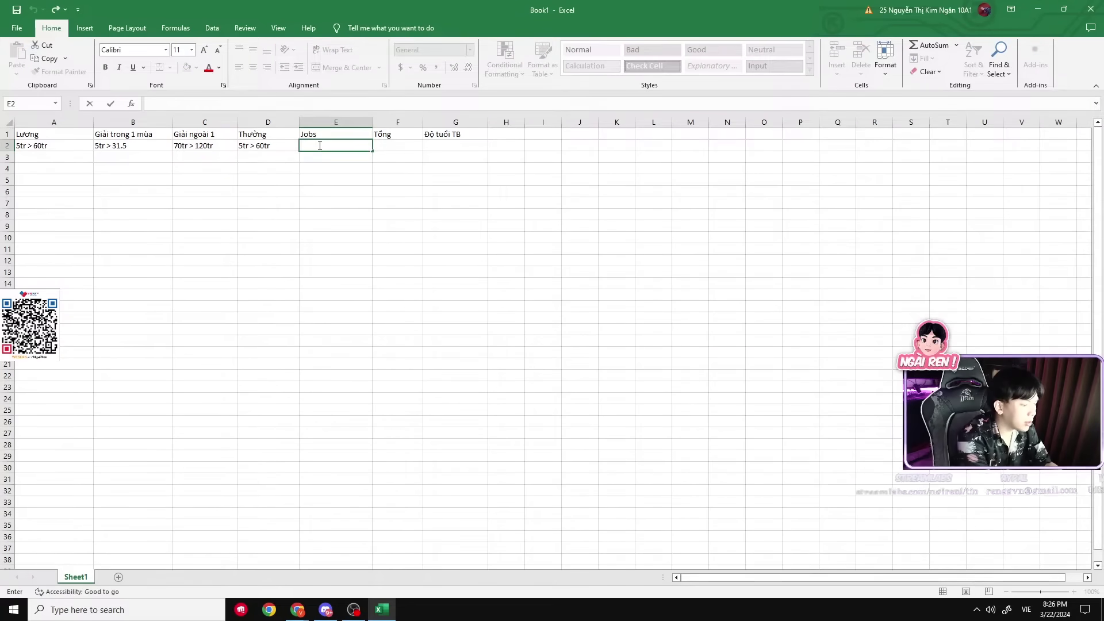
text(10)
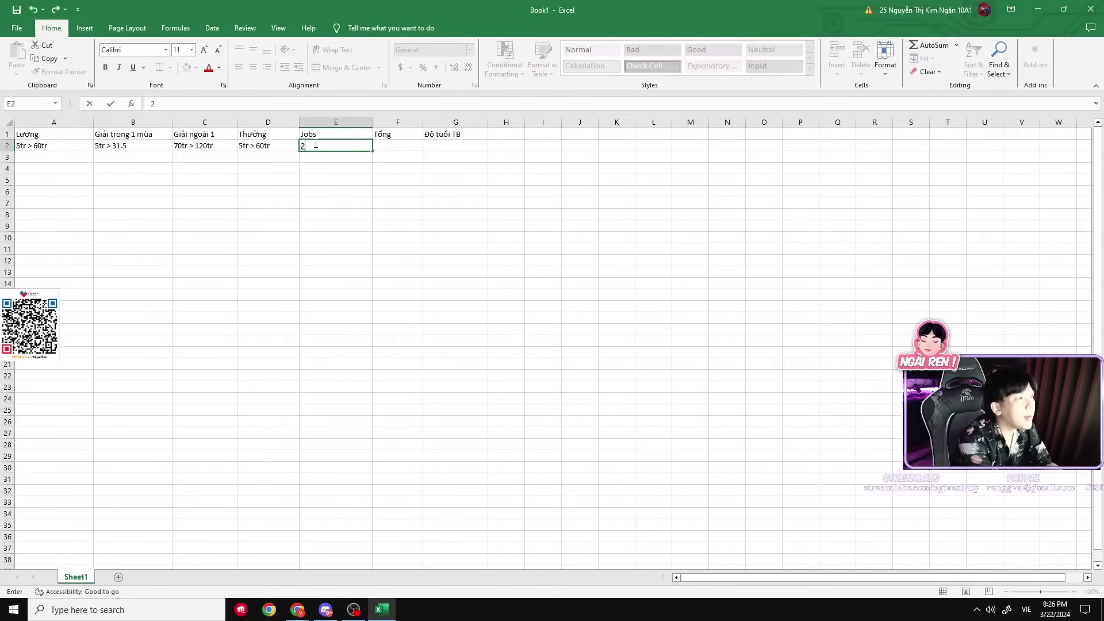
text(tr)
click(307, 145)
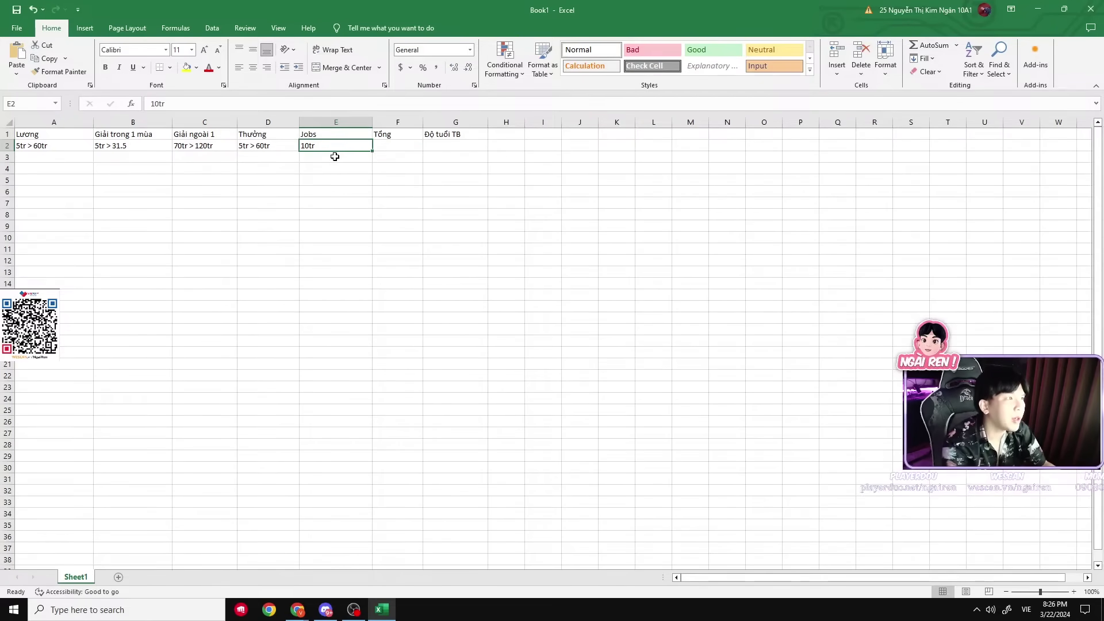
Add a second label "Giải ngoài2" in C3, below the 70tr > 120tr range
click(222, 149)
click(207, 155)
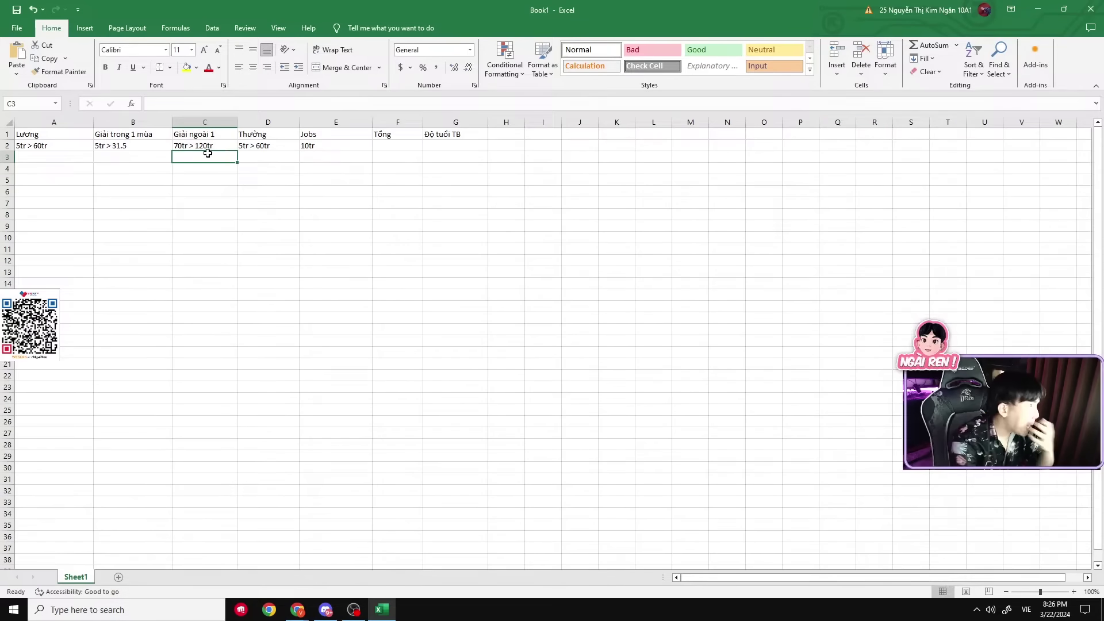
double_click(214, 153)
click(216, 149)
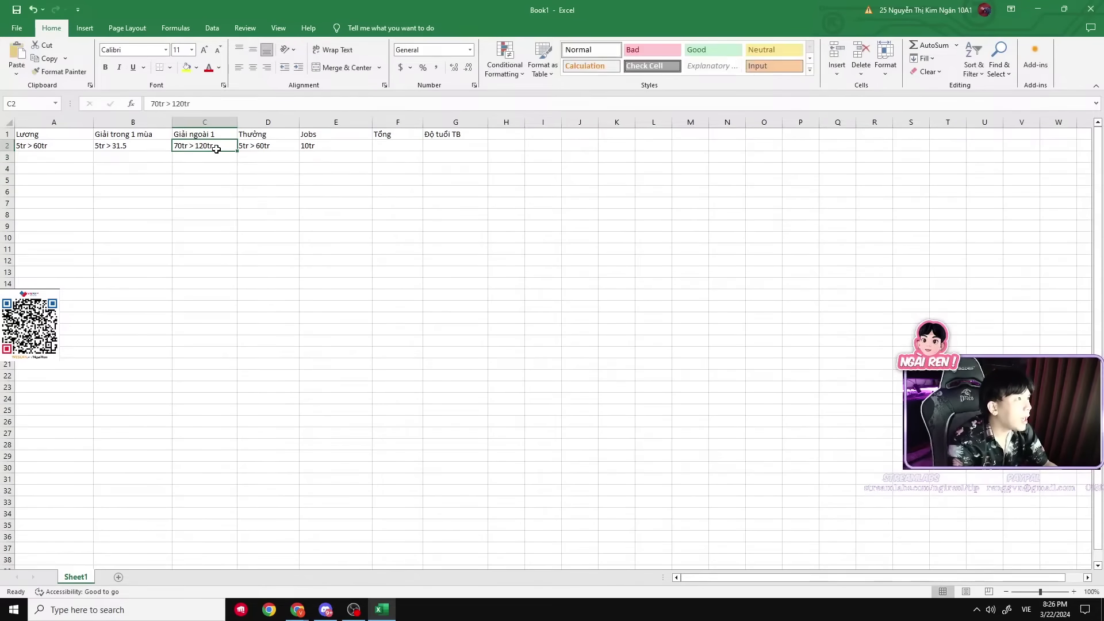
key(Up)
key(F2)
click(218, 153)
double_click(212, 155)
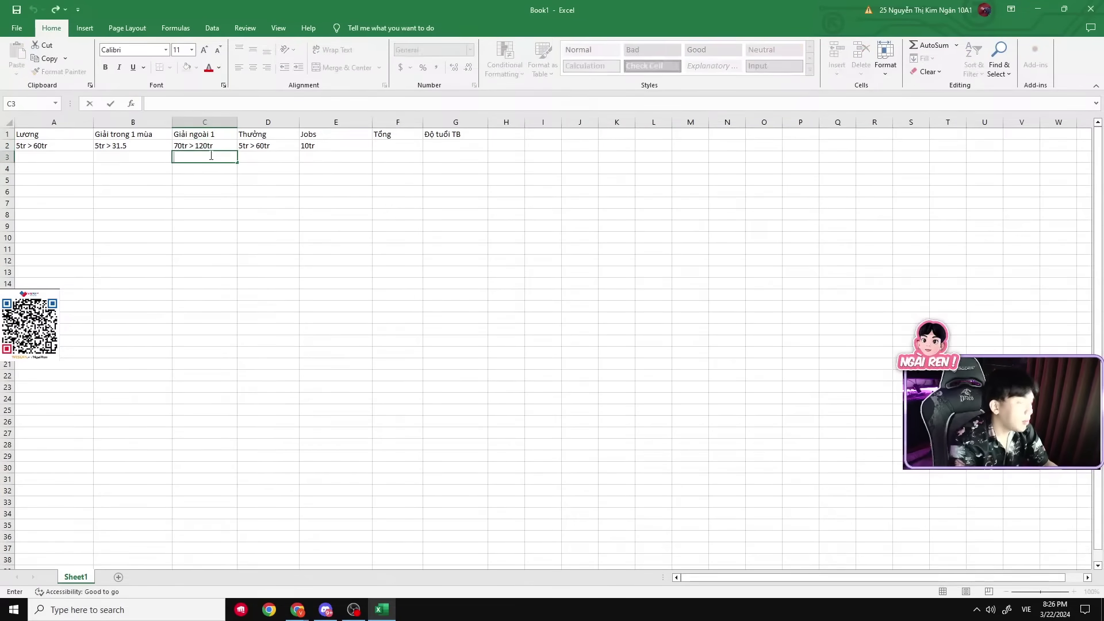
text(Giải ngoài)
key(Tab)
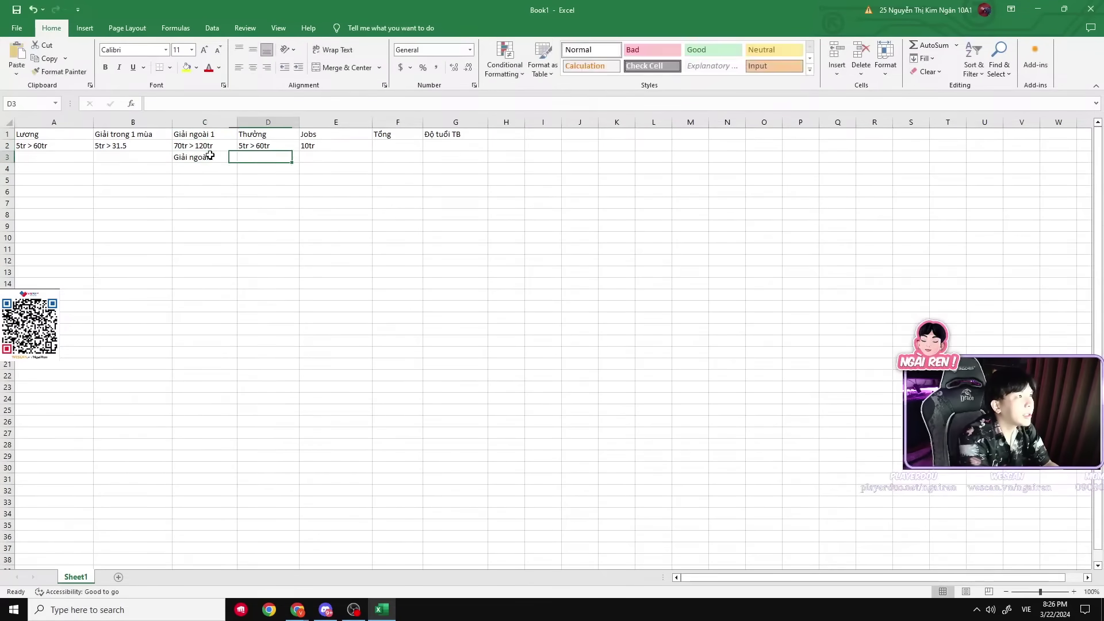
Add the label "Giải trong 2" in B3
click(146, 160)
text(Giải )
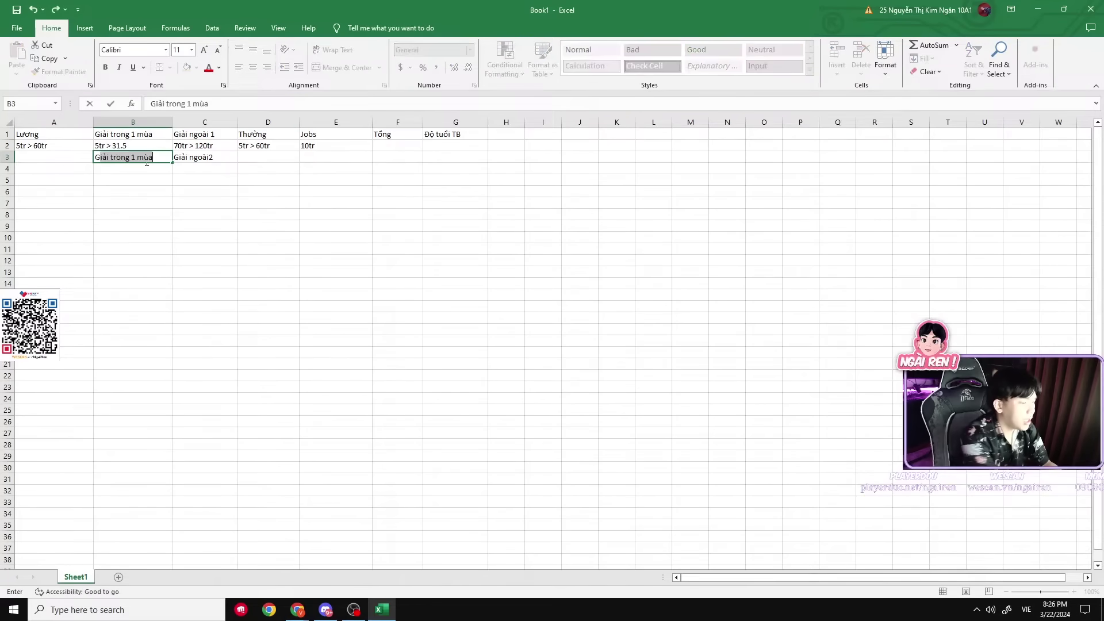
text(trong 2 m)
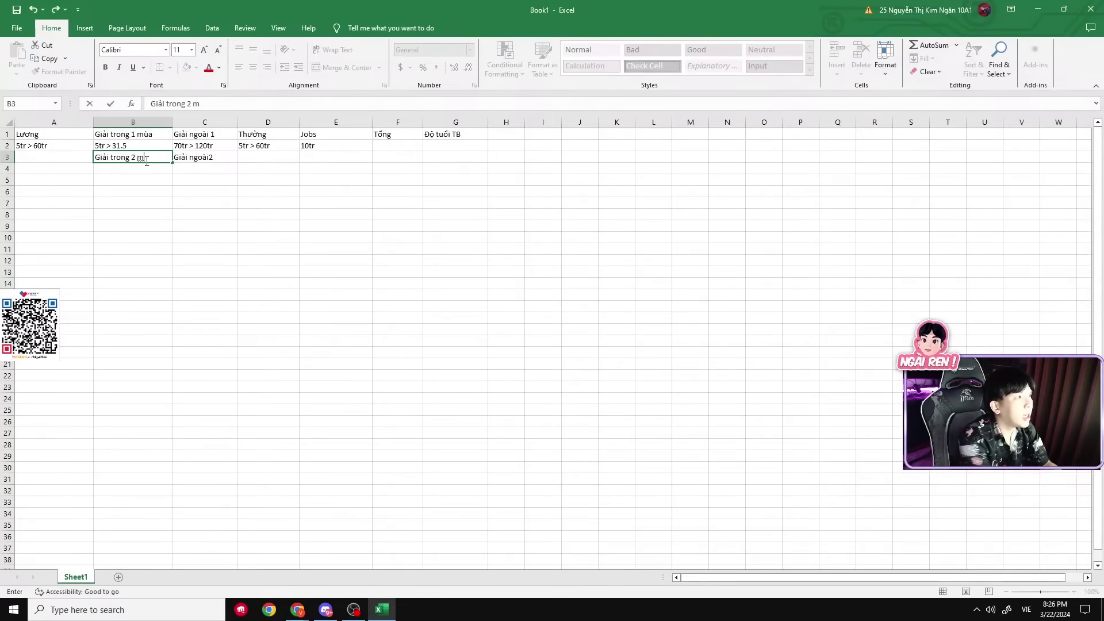
key(BackSpace)
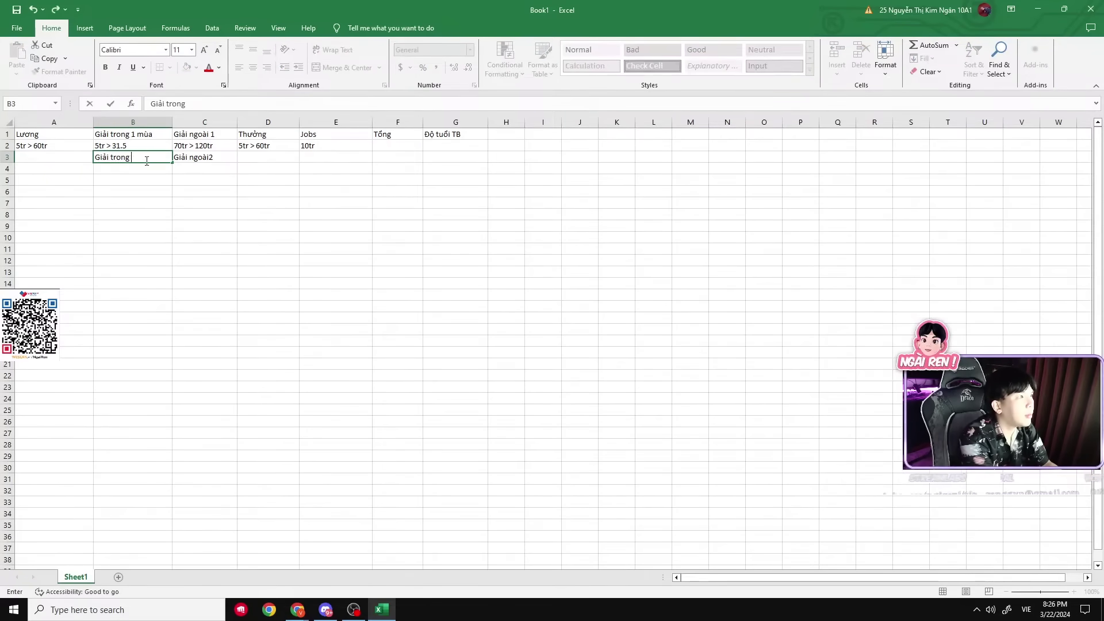
Shorten the header in B1 to "Giải trong 1"
click(161, 134)
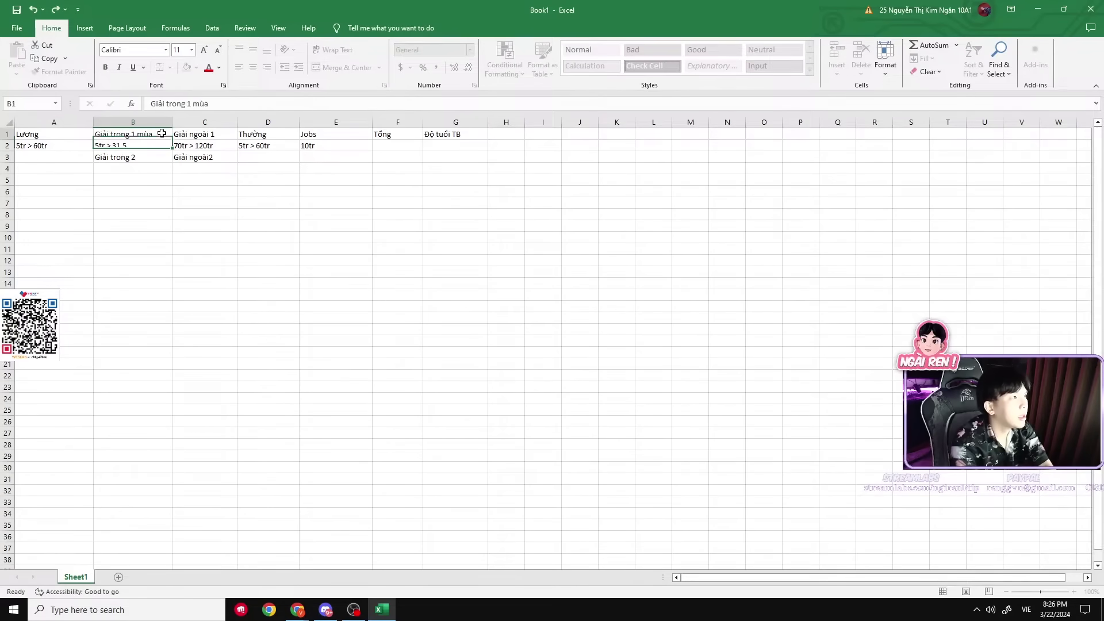
double_click(161, 134)
key(BackSpace)
key(BackSpace)
key(BackSpace)
key(BackSpace)
Enter the range "5tr>31.5" in B4 under the Giải trong 2 label
click(137, 169)
text(5tr>31.5)
key(Tab)
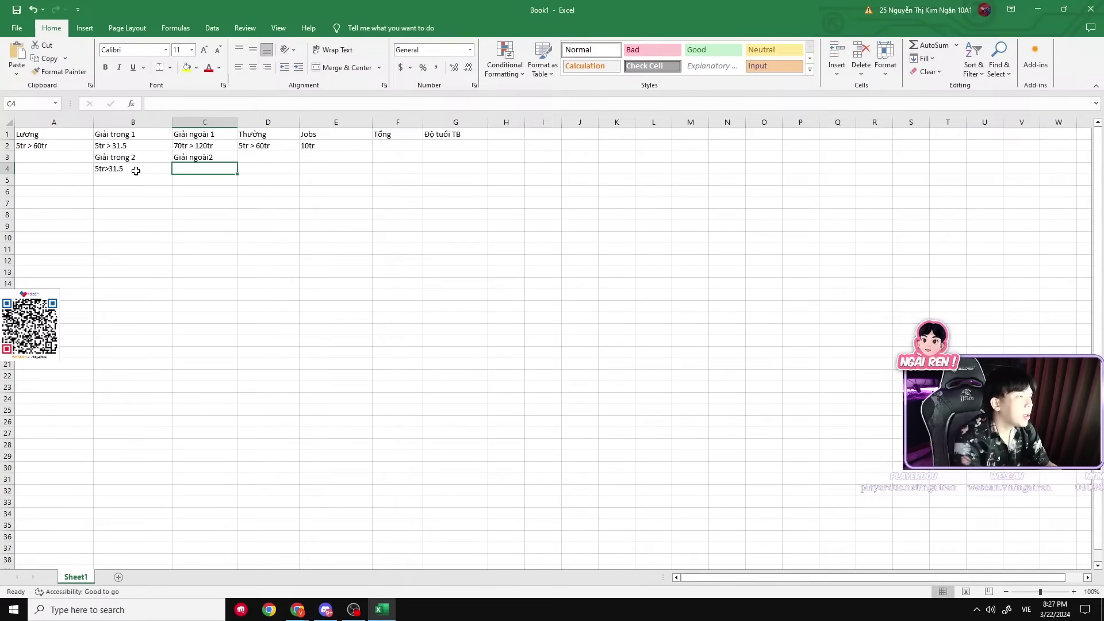
Enter the range "70tr > 120tr" in C4 under the Giải ngoài2 label, keeping the range in B4
text(70tr><)
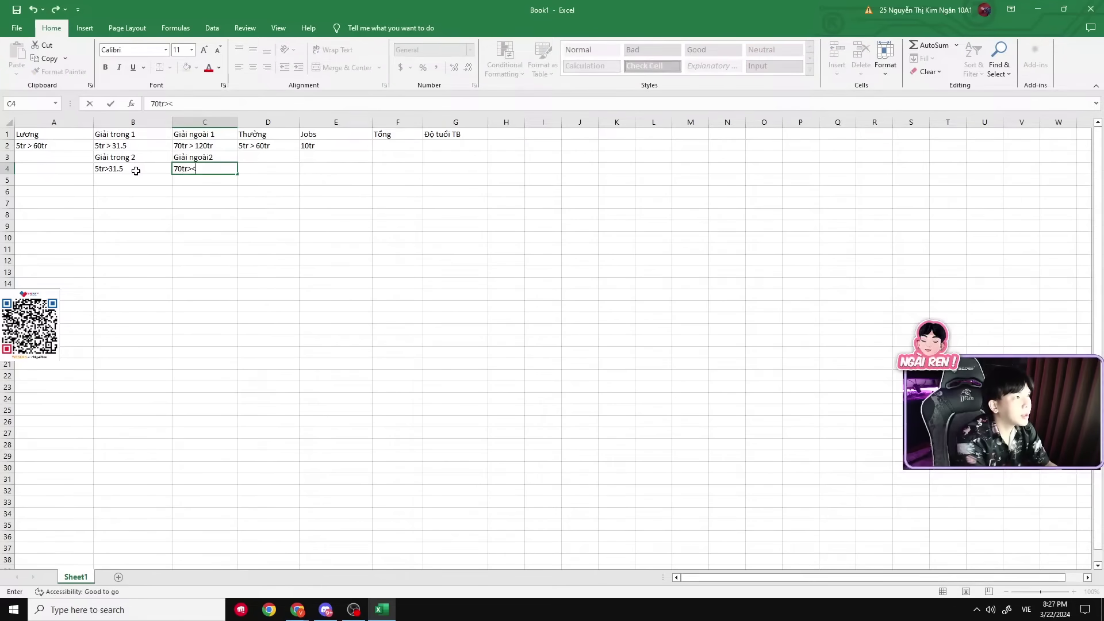
click(135, 171)
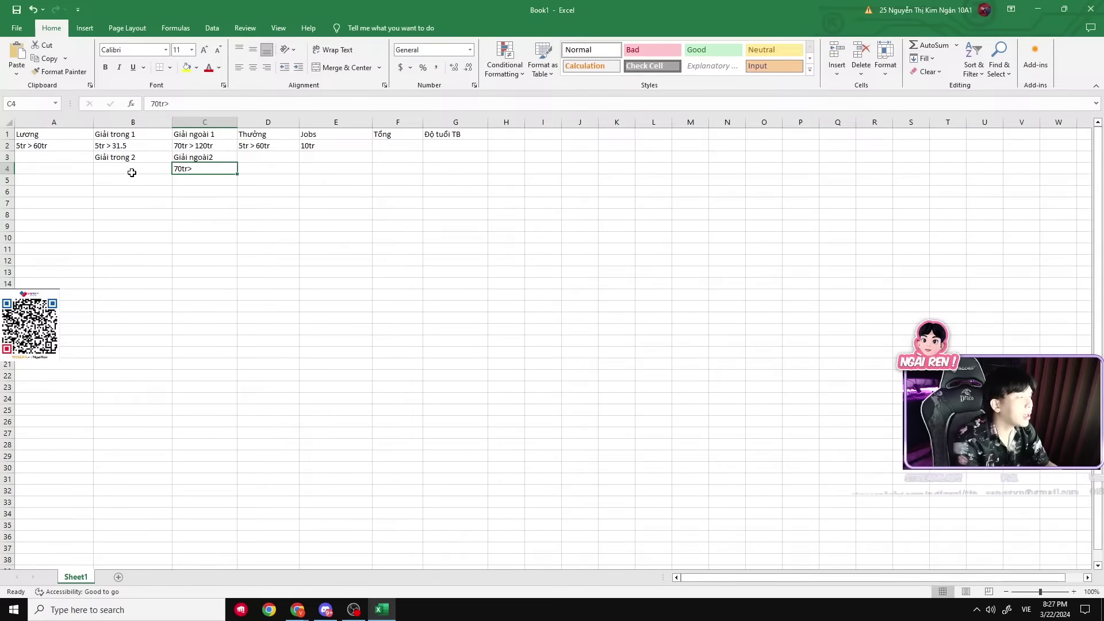
key(Delete)
key(ctrl+z)
double_click(201, 171)
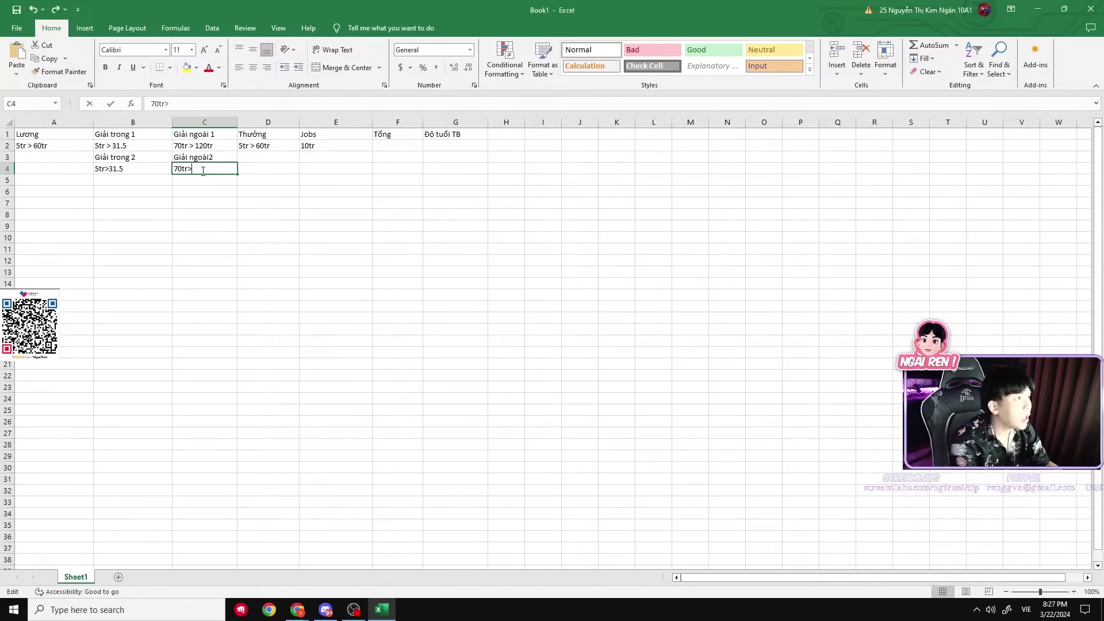
text(120)
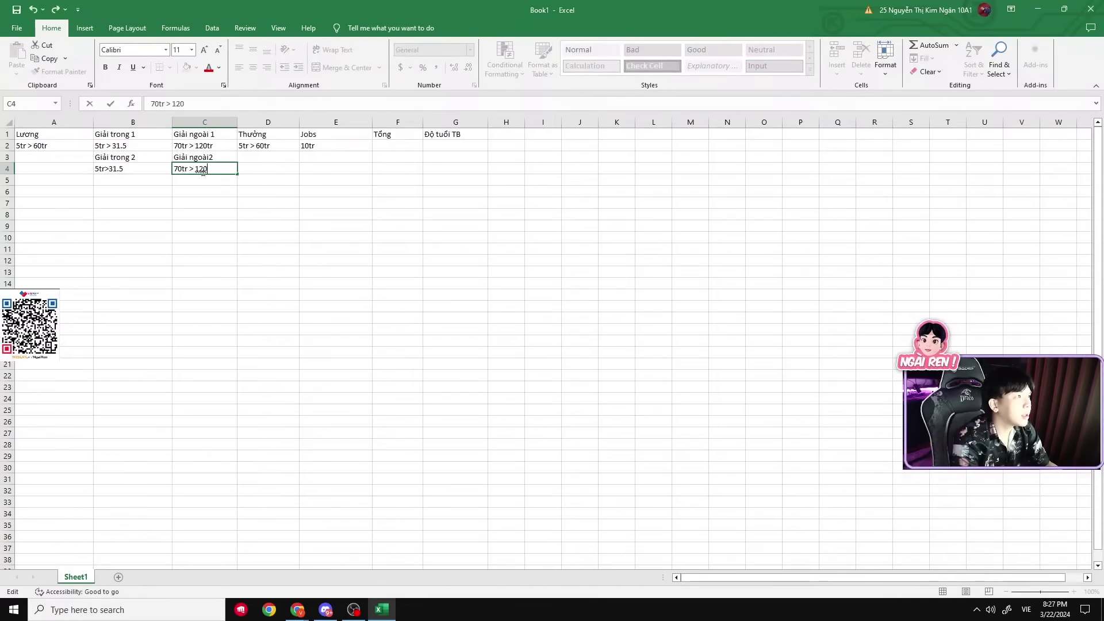
text(tr)
click(86, 169)
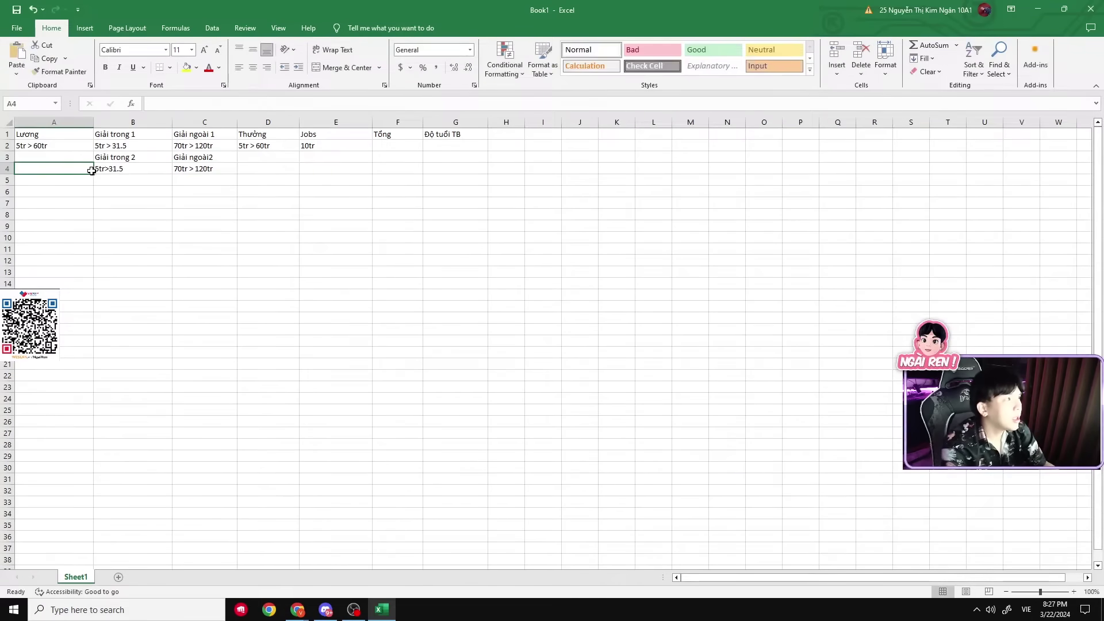
Enter "ĂN MIỄN PHÍ" in E6 and "Ở MIỄN PHÍ" in E7
click(74, 149)
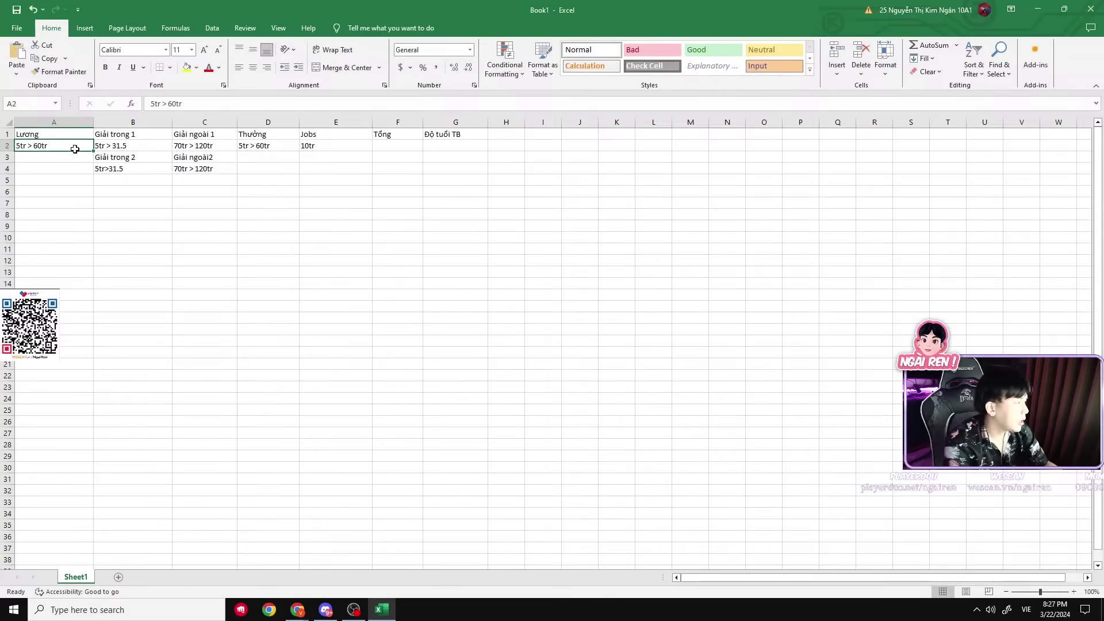
click(321, 169)
click(319, 188)
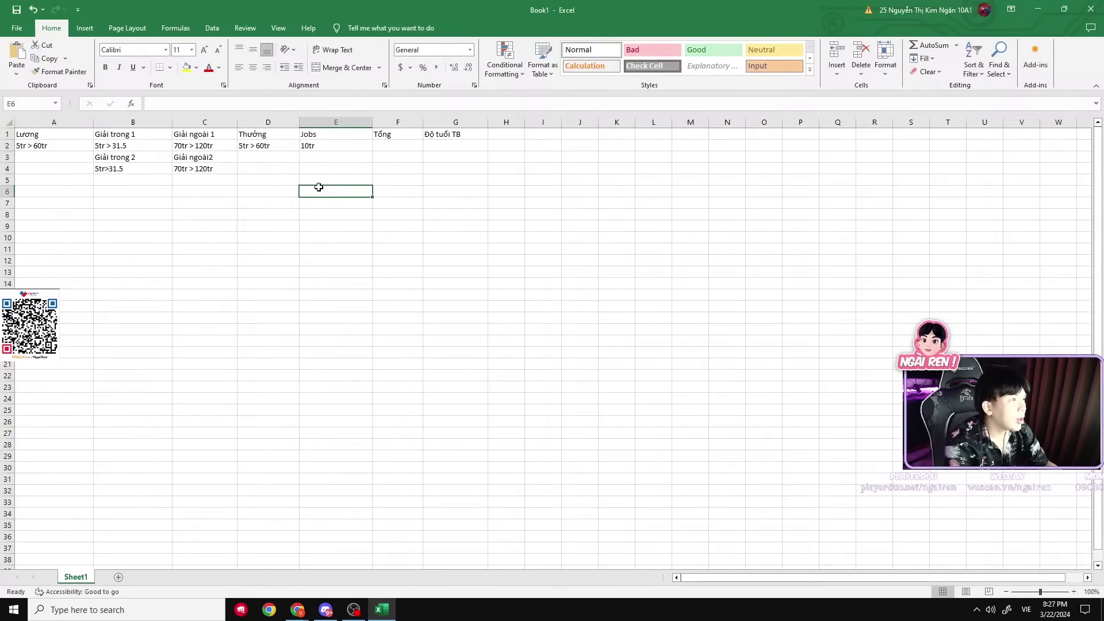
text(ĂN MIỄN PHÍ)
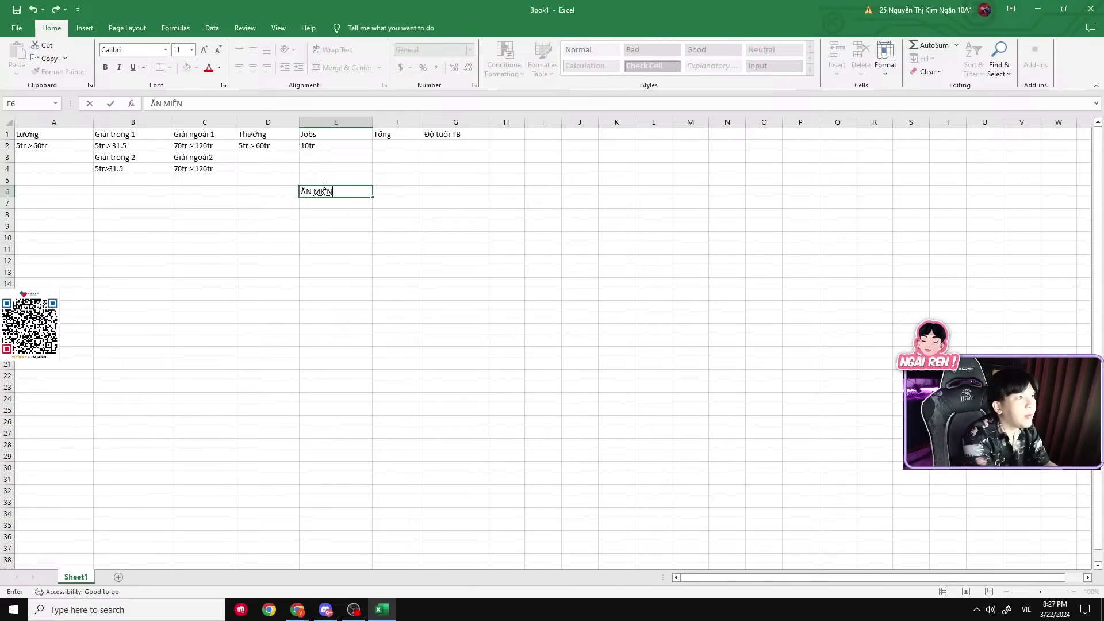
click(324, 184)
click(319, 203)
key(BackSpace)
text(O MIỄN PHÍ)
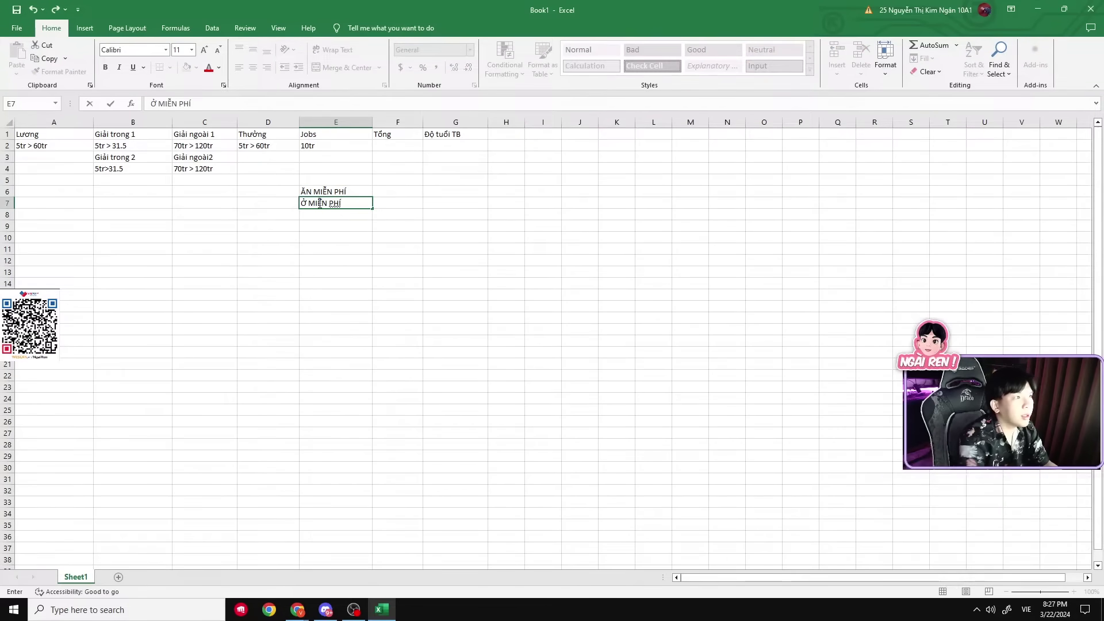
key(Return)
text(BỆNH SOM)
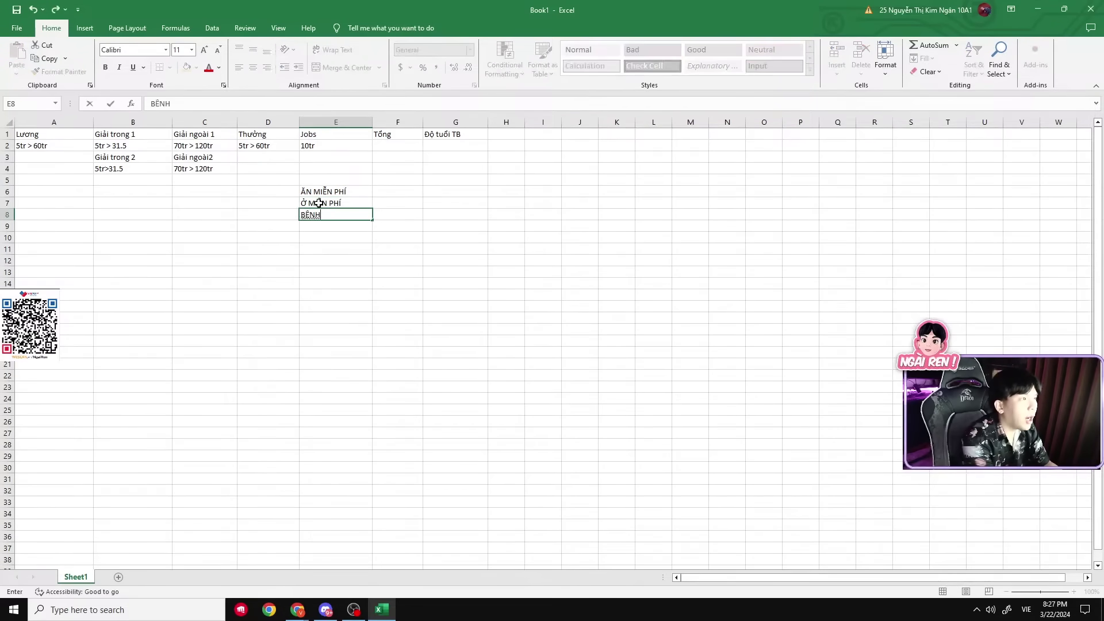
key(BackSpace)
key(BackSpace)
key(BackSpace)
key(BackSpace)
key(BackSpace)
key(BackSpace)
key(BackSpace)
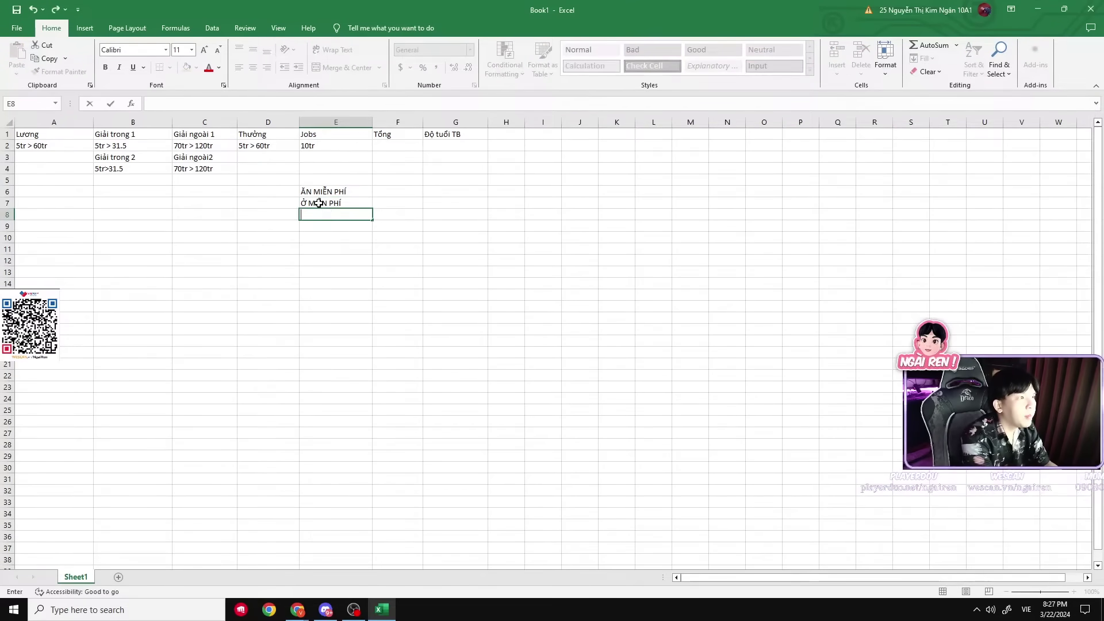
text(bi)
key(BackSpace)
key(BackSpace)
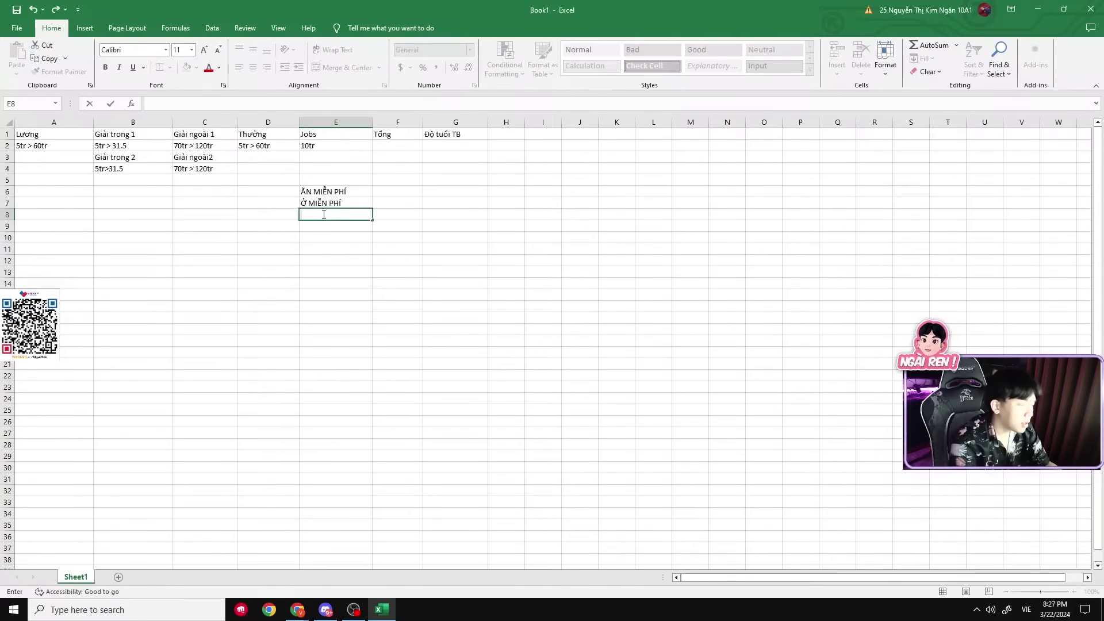
Enter "THỈNH THOẢNG BỊNH CÓ NGƯỜI LO" in E8 and "ĐÁNH TỐT ĐƯỢC NÀY NỌ" in E9
text(THỈNH THOẢNG BỊN)
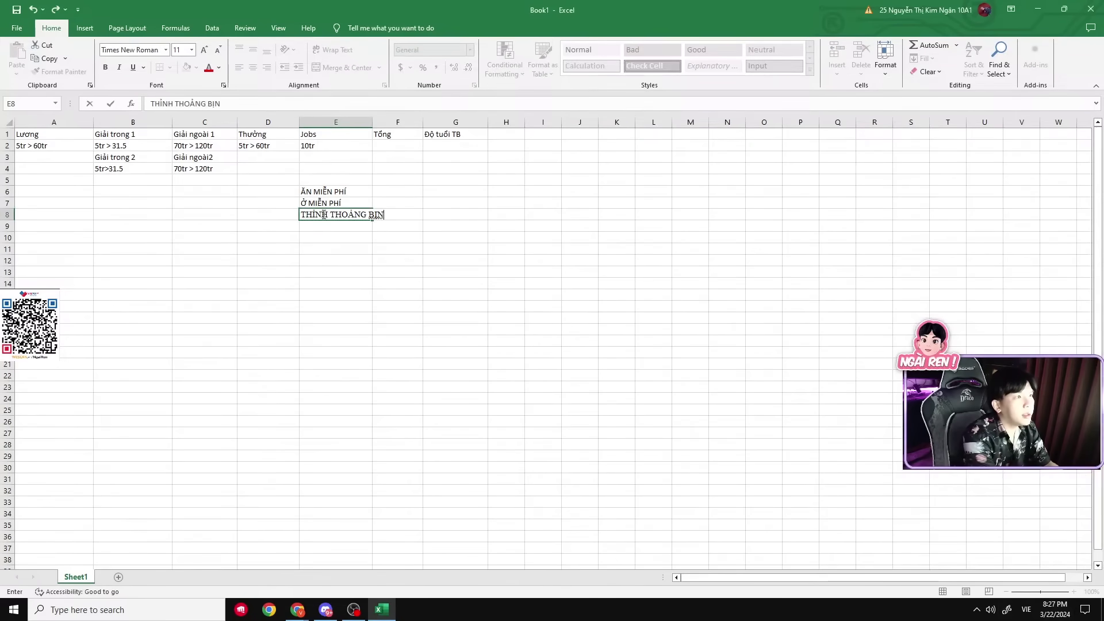
text(H CÓ NGƯỜI LO)
key(Return)
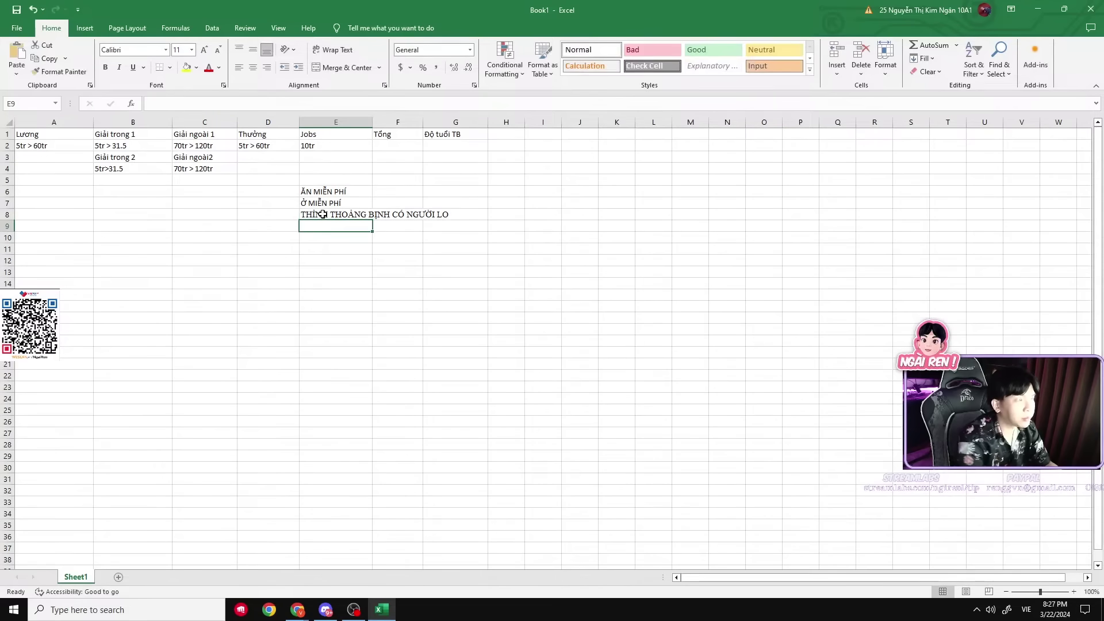
text(ĐÁNH TỐT ĐƯỢC NÀY NỌ)
key(Return)
AutoFit the width of column E to the benefit notes in it
key(alt+h)
key(o)
key(i)
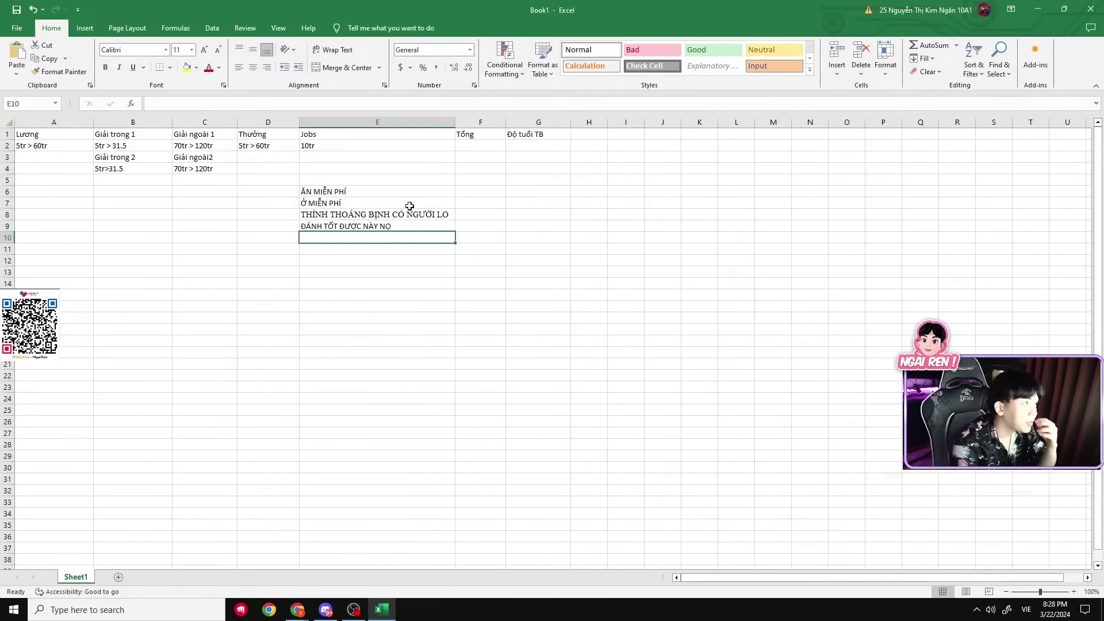
Add the label "ĐỘI TUYỂN" in A11 below the income table
click(379, 251)
click(193, 248)
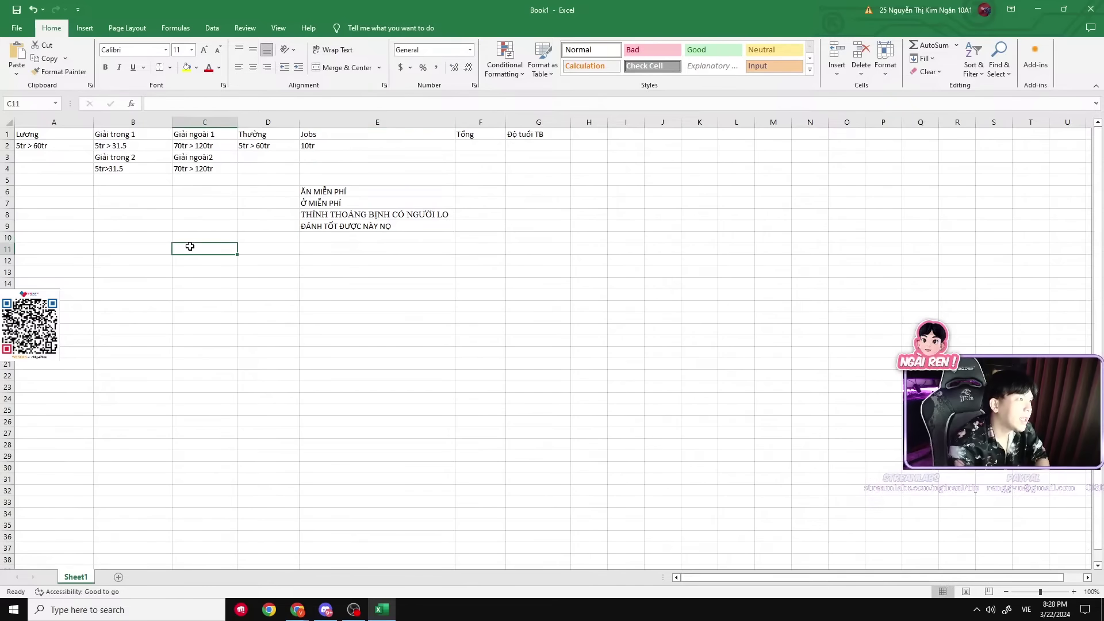
click(147, 247)
click(81, 248)
text(ĐỘI TUYỂN)
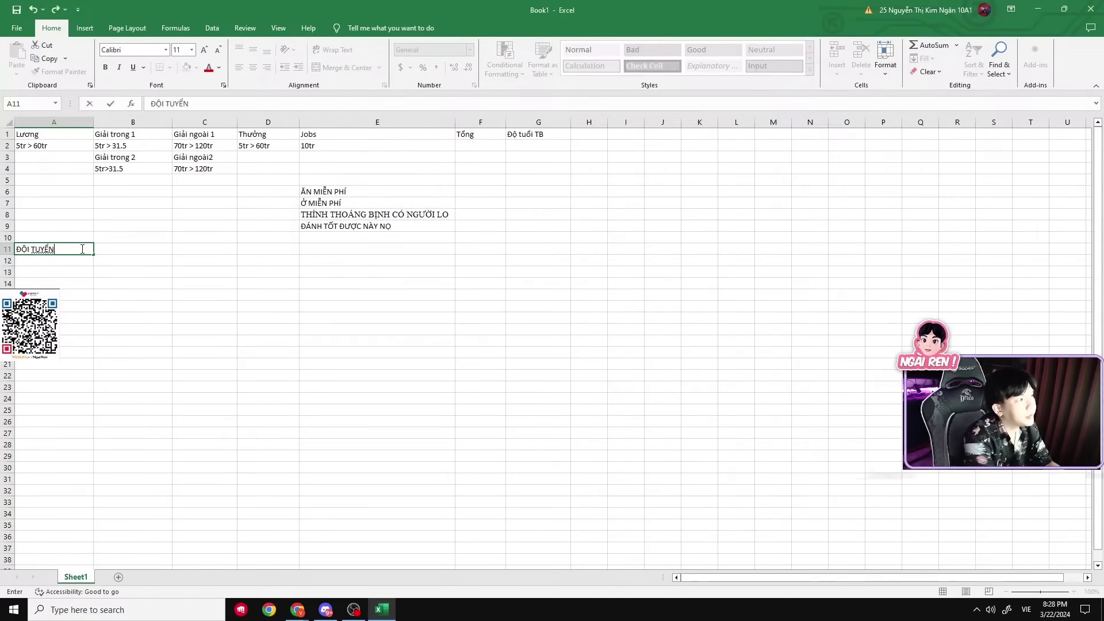
key(Tab)
Enter "1 THÁNG ĐỘNG 200tr > 500tr" in A12 under the ĐỘI TUYỂN label and widen column A to fit the text
click(60, 261)
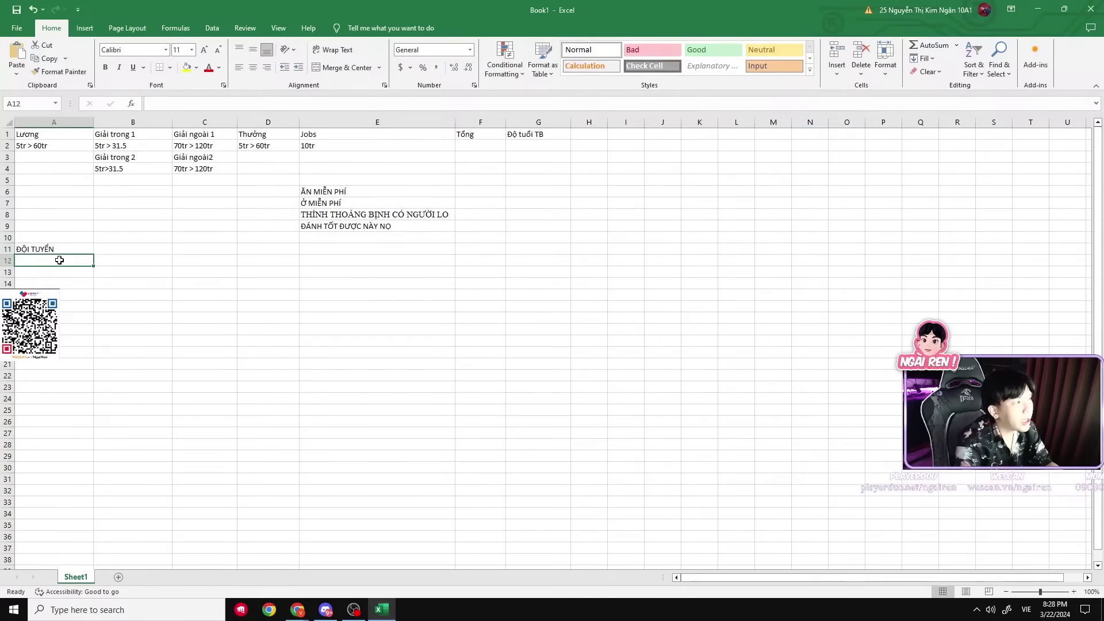
text(1 THANG DAO)
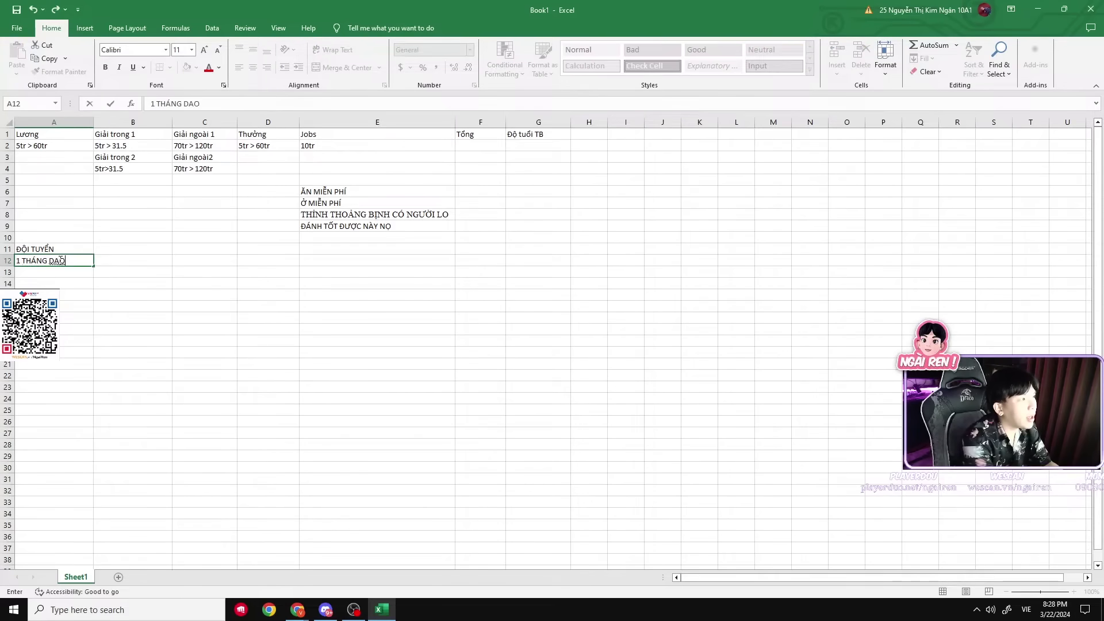
key(BackSpace)
key(BackSpace)
key(BackSpace)
text(ĐỒNG )
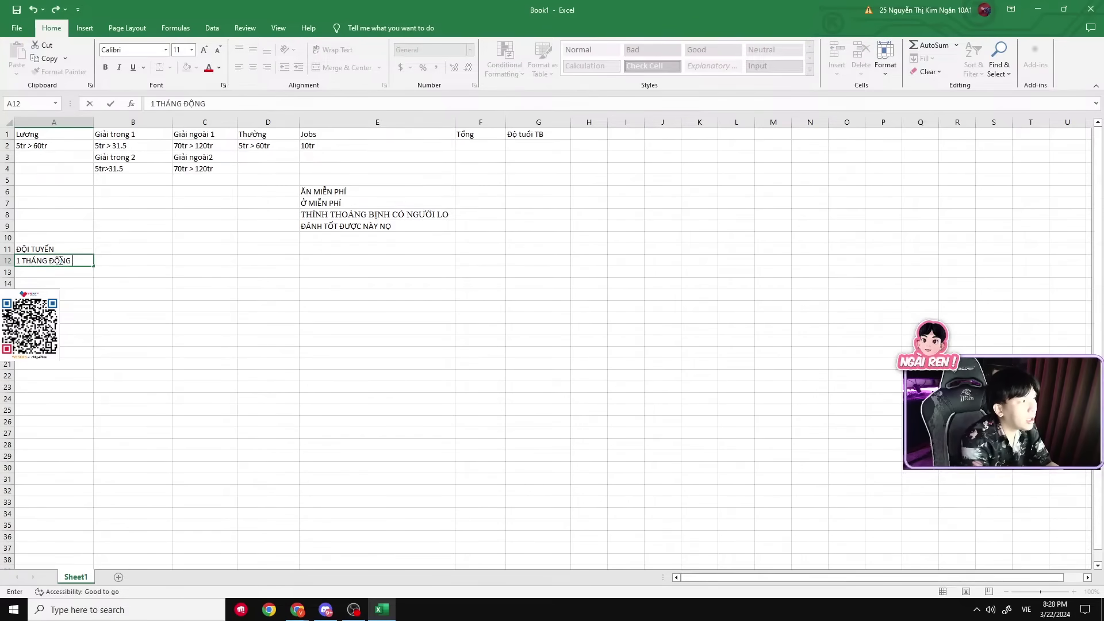
text(200tr > 500tr)
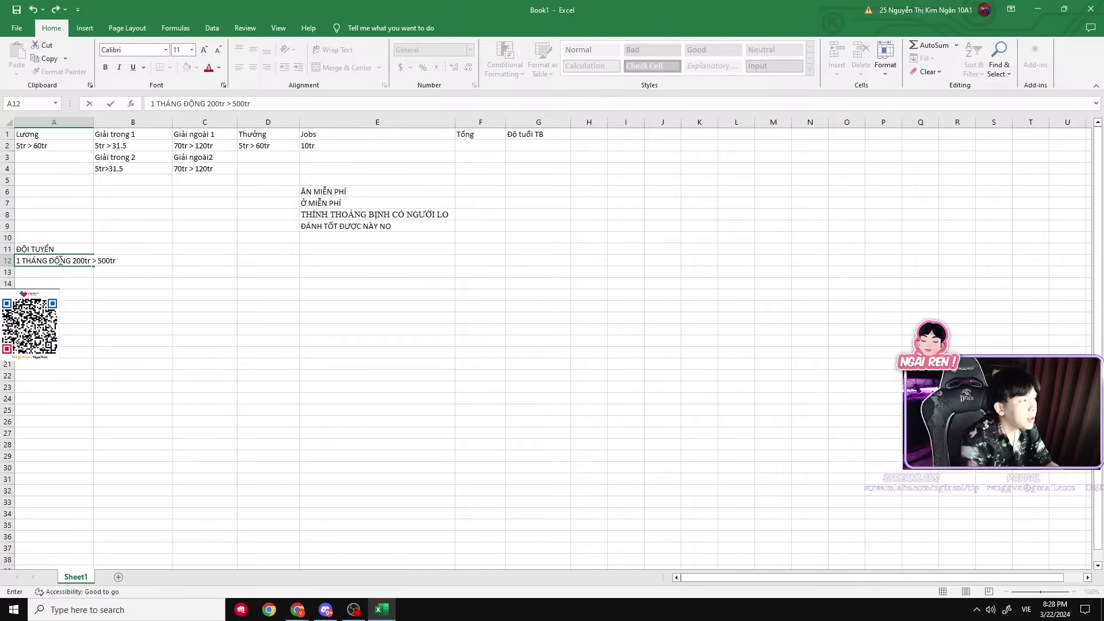
click(118, 272)
drag(94, 120, 132, 118)
Enter the range "1 tỷ 2 > 3 ty" in B12 beside the monthly team cost
click(182, 260)
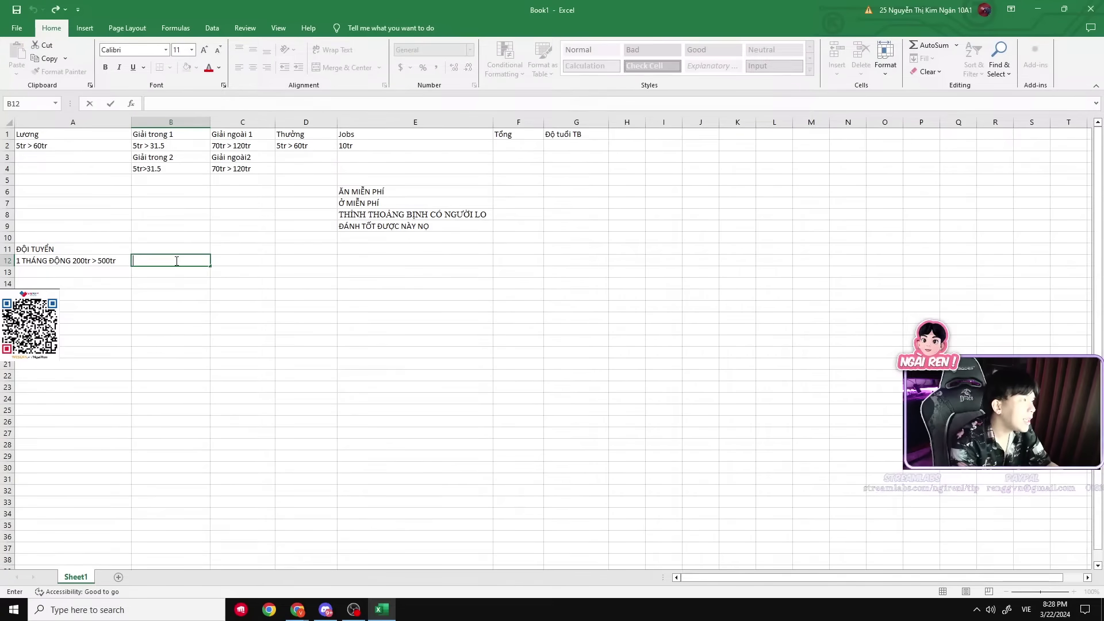
text(1)
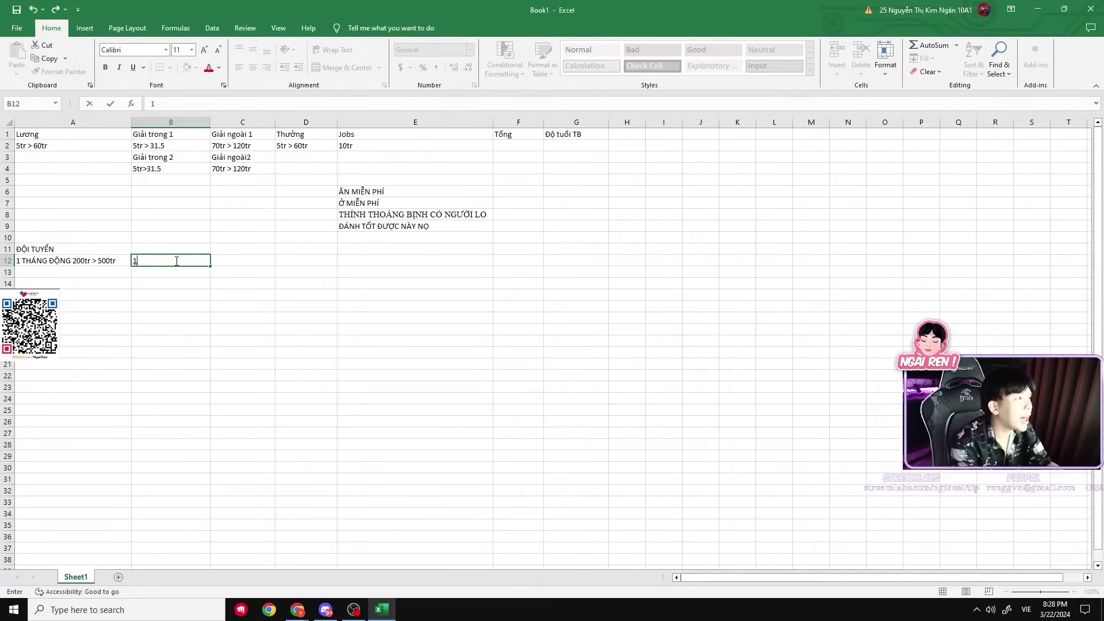
text( tỷ 2)
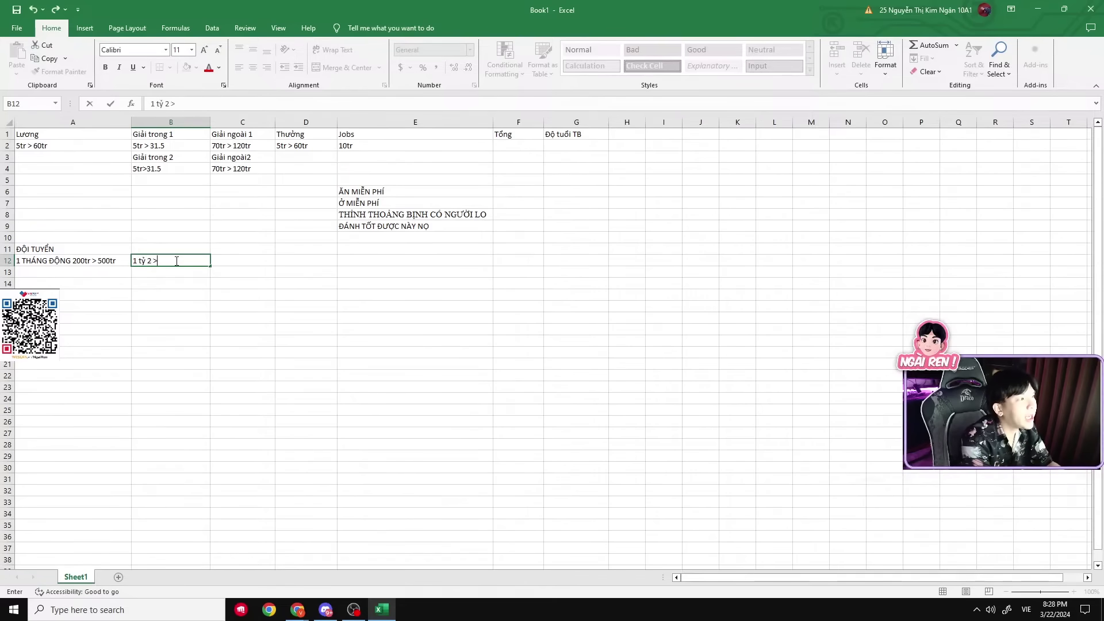
text( > 3 tyr 1)
key(Return)
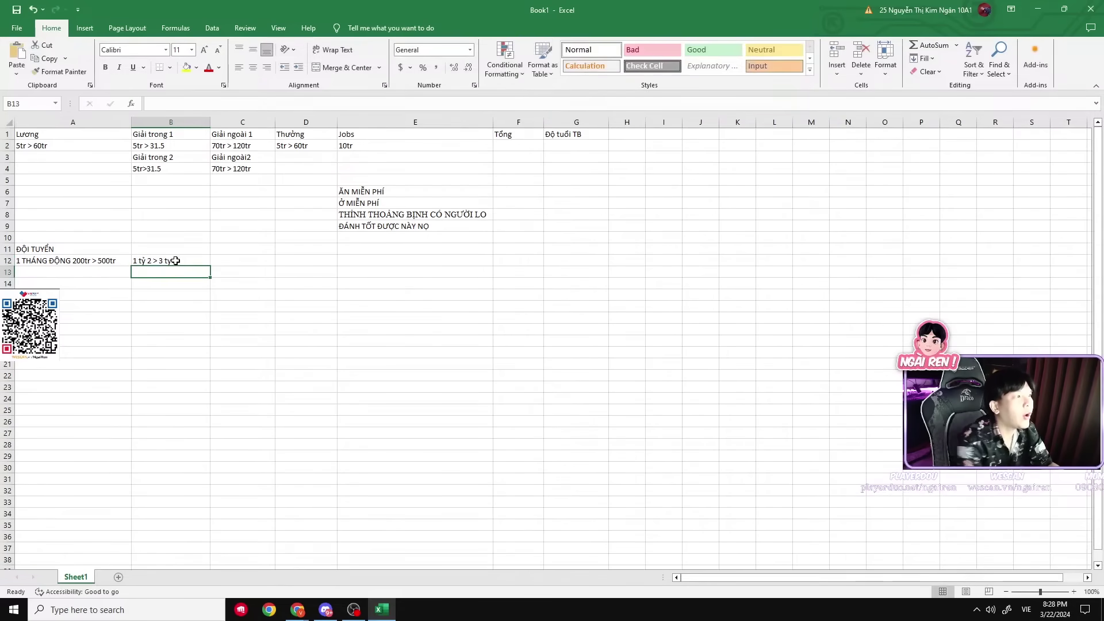
click(233, 171)
click(259, 148)
click(253, 168)
click(251, 190)
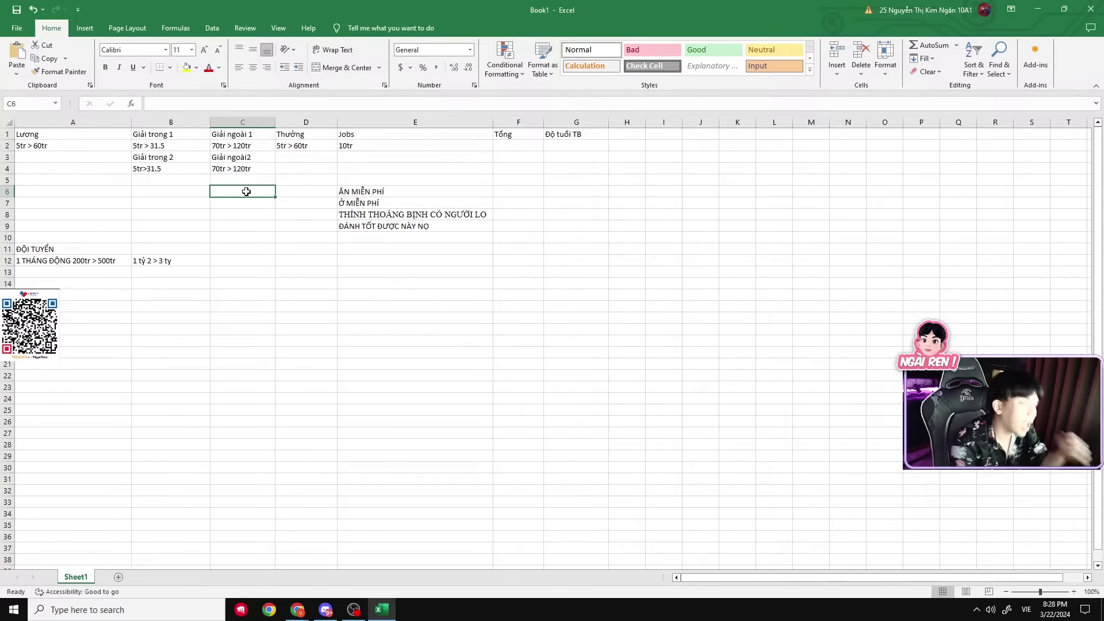
text(70 ngàn đô)
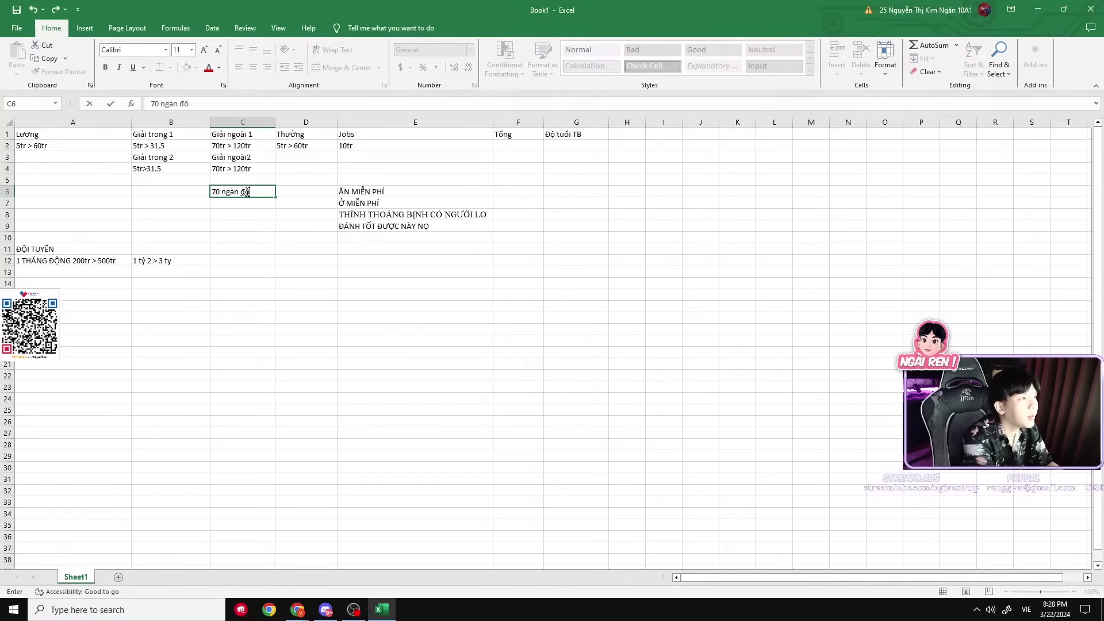
drag(262, 192, 204, 188)
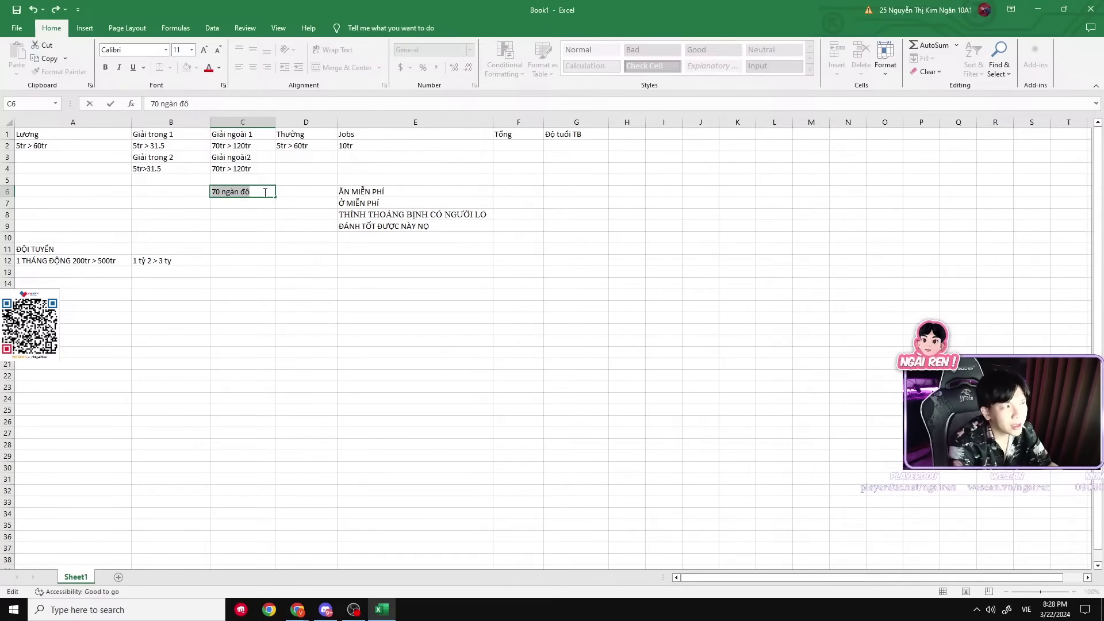
text(63000)
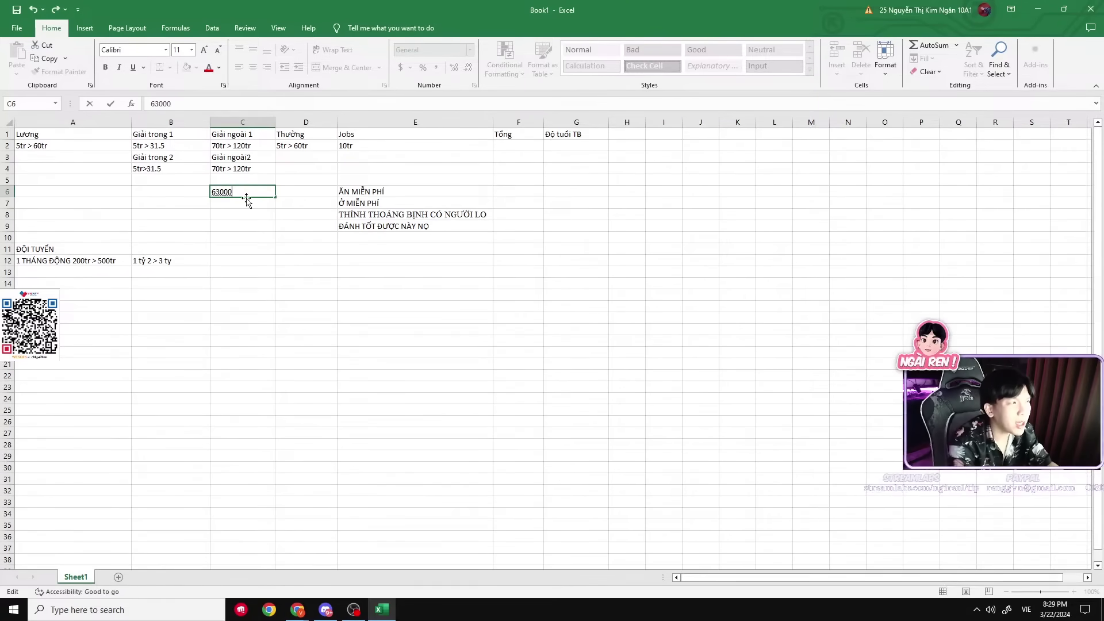
key(BackSpace)
key(BackSpace)
key(BackSpace)
key(BackSpace)
key(BackSpace)
Enter 18900 in both C6 and C7 below the Giải ngoài2 range
text(18900)
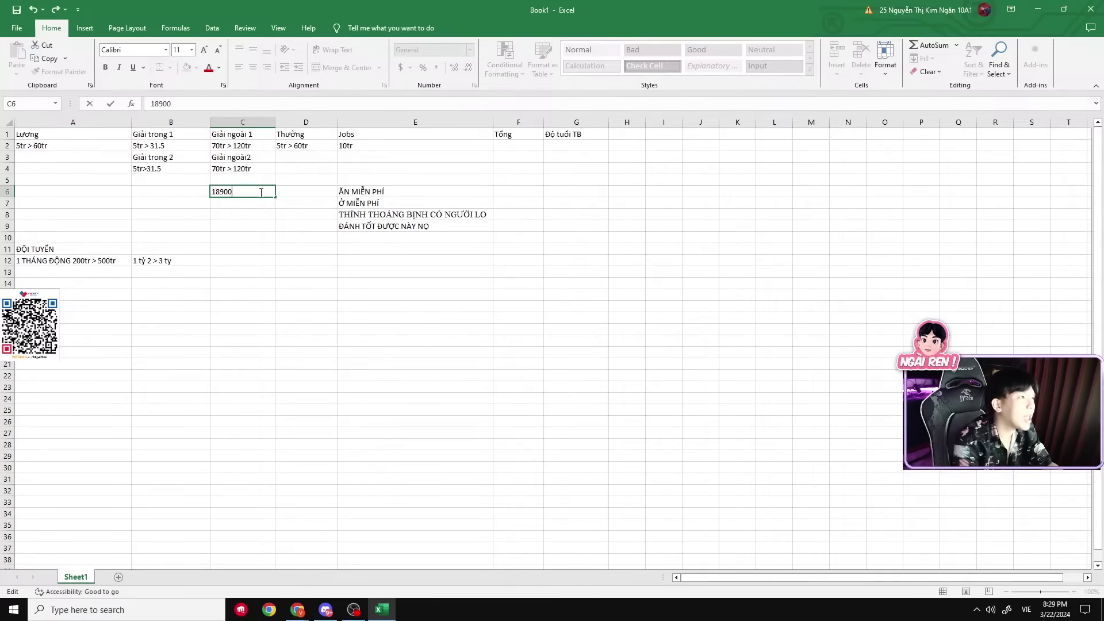
key(Return)
text(18900)
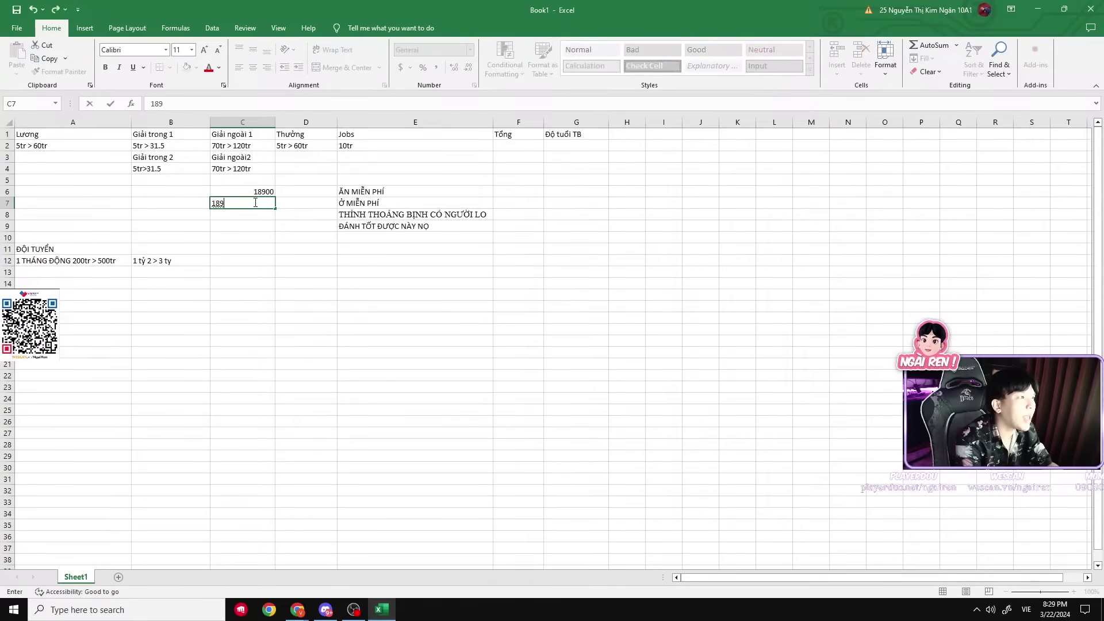
click(260, 214)
click(263, 203)
click(265, 216)
drag(265, 216, 263, 191)
click(184, 259)
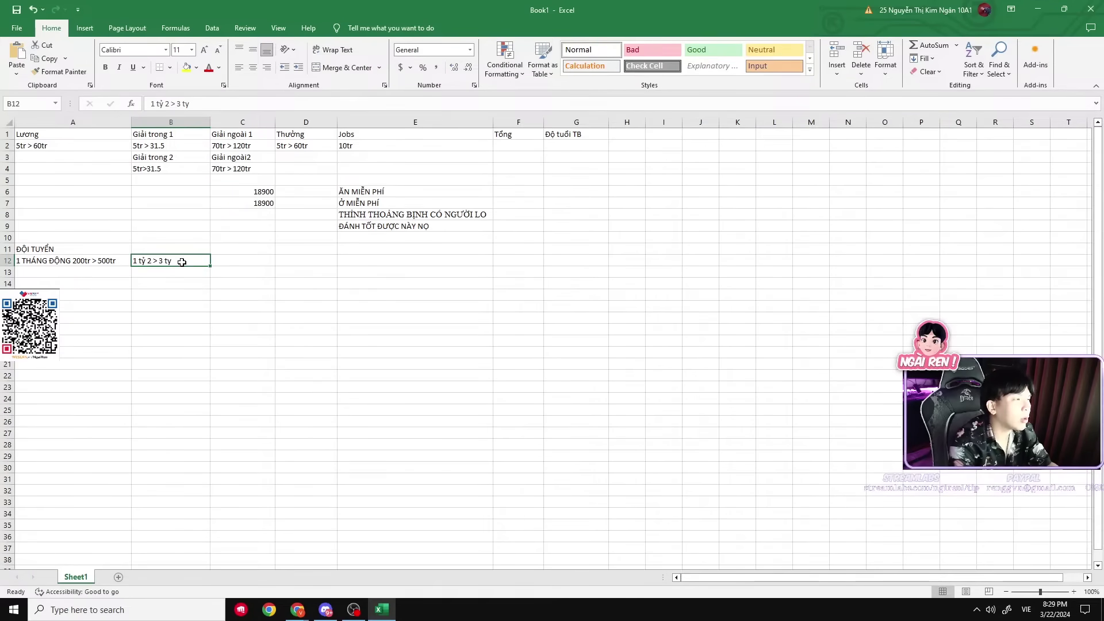
click(242, 214)
click(165, 260)
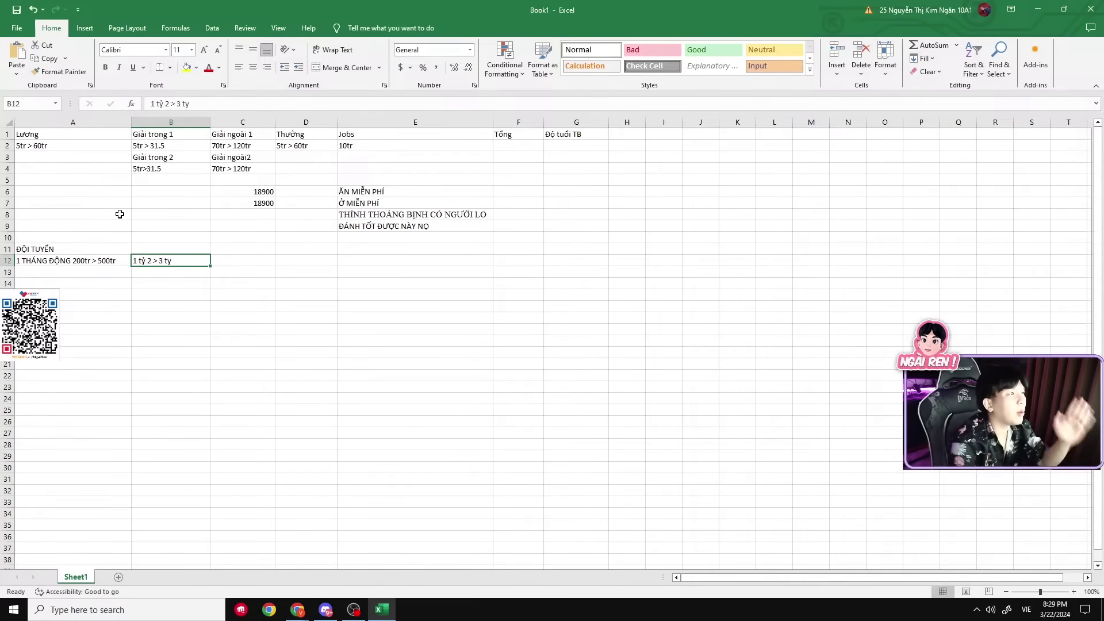
click(77, 145)
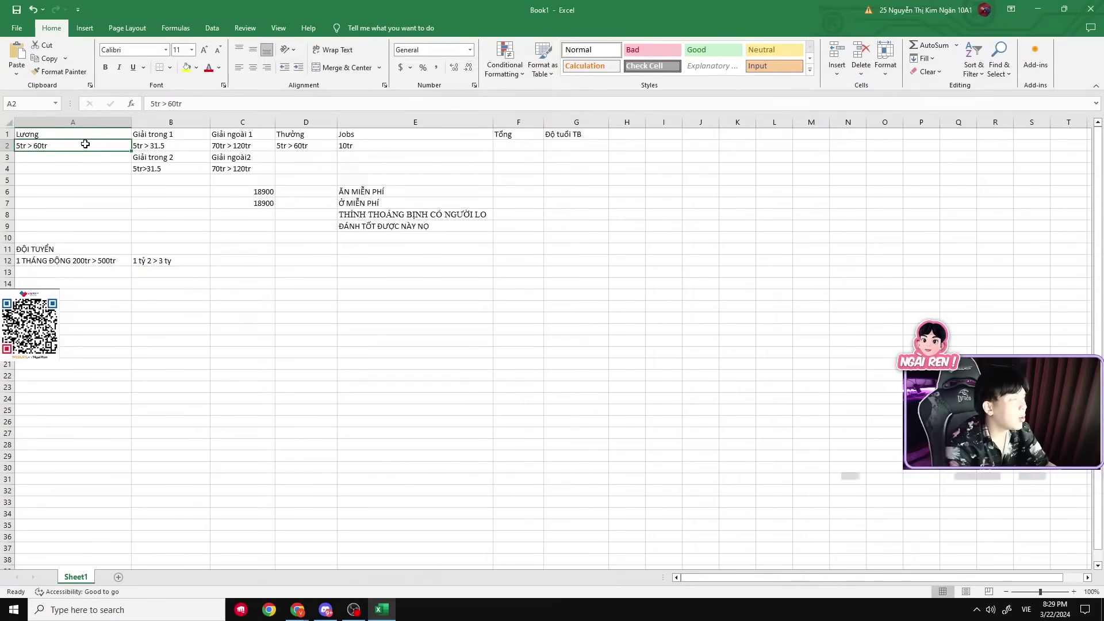
click(138, 168)
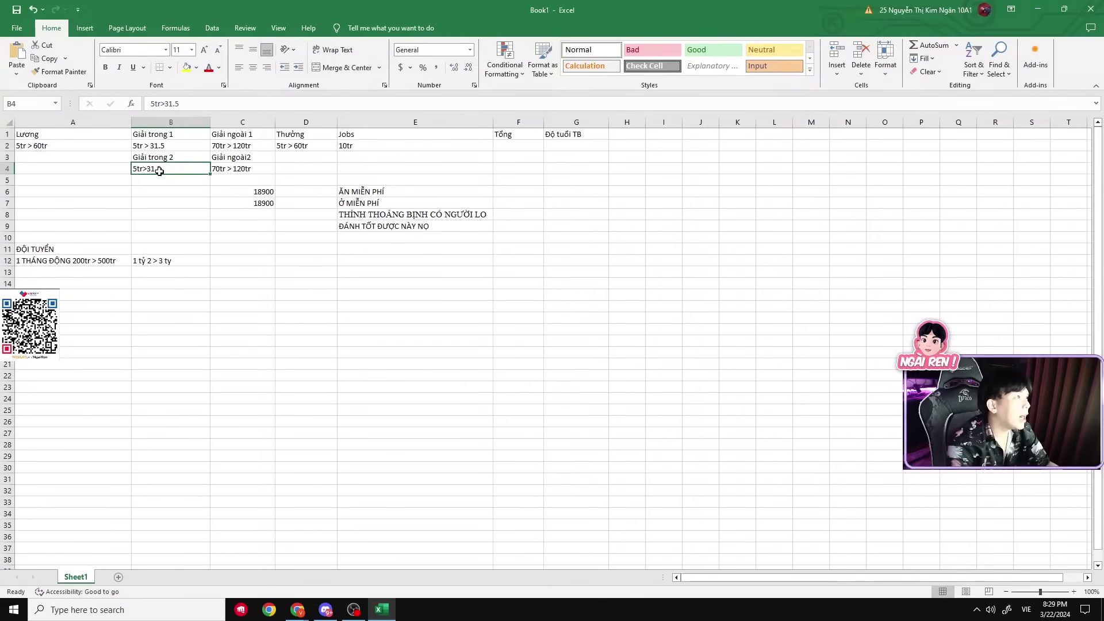
click(77, 146)
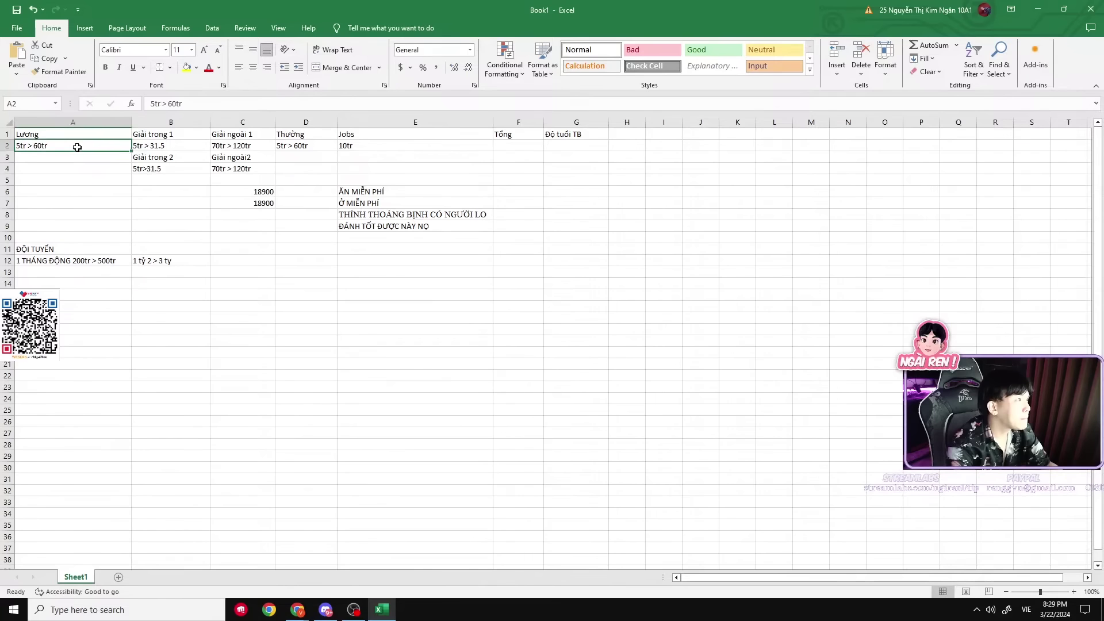
click(136, 168)
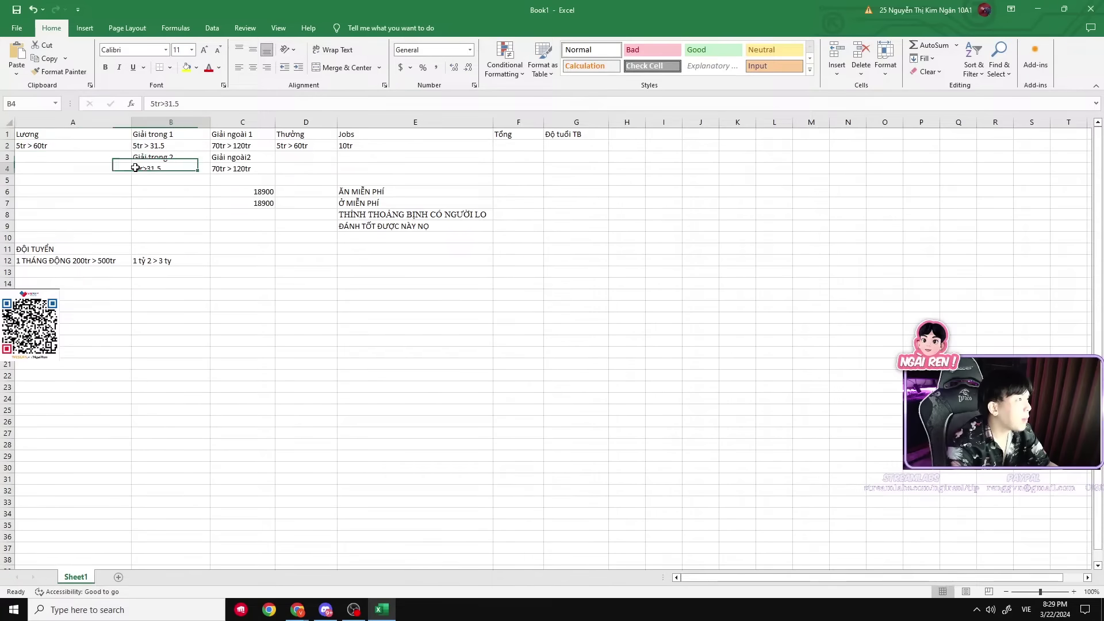
click(87, 147)
click(157, 172)
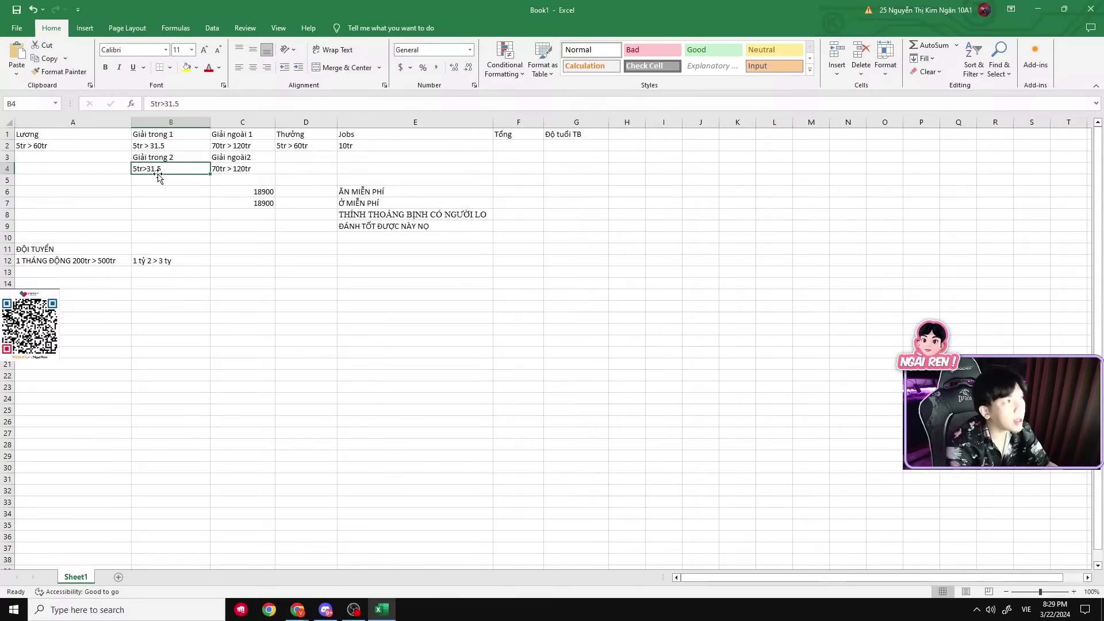
double_click(90, 147)
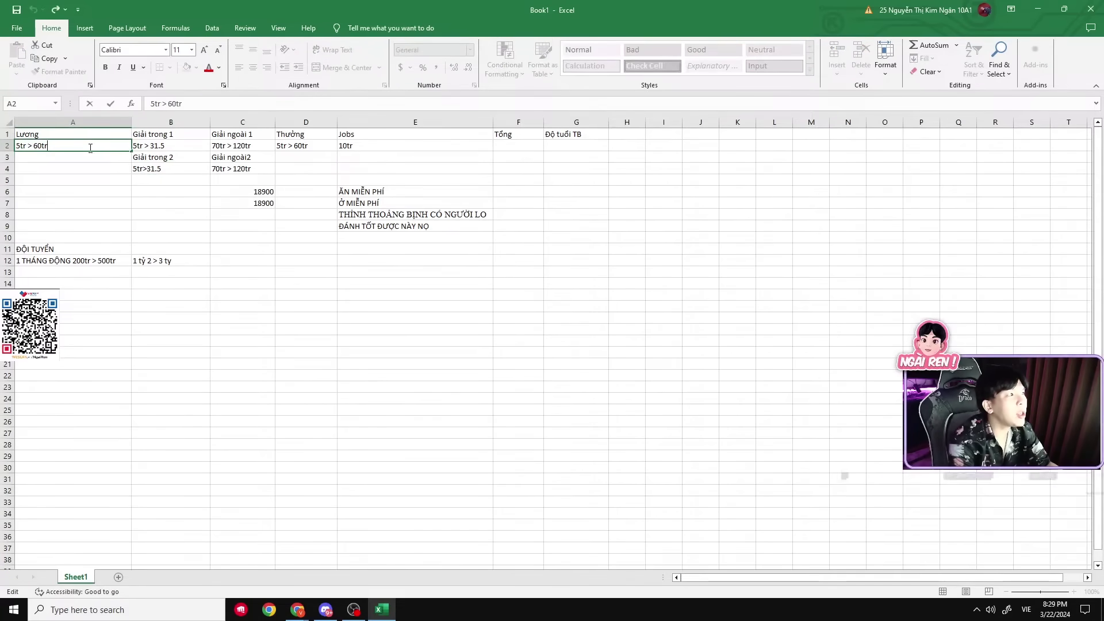
click(100, 171)
click(121, 196)
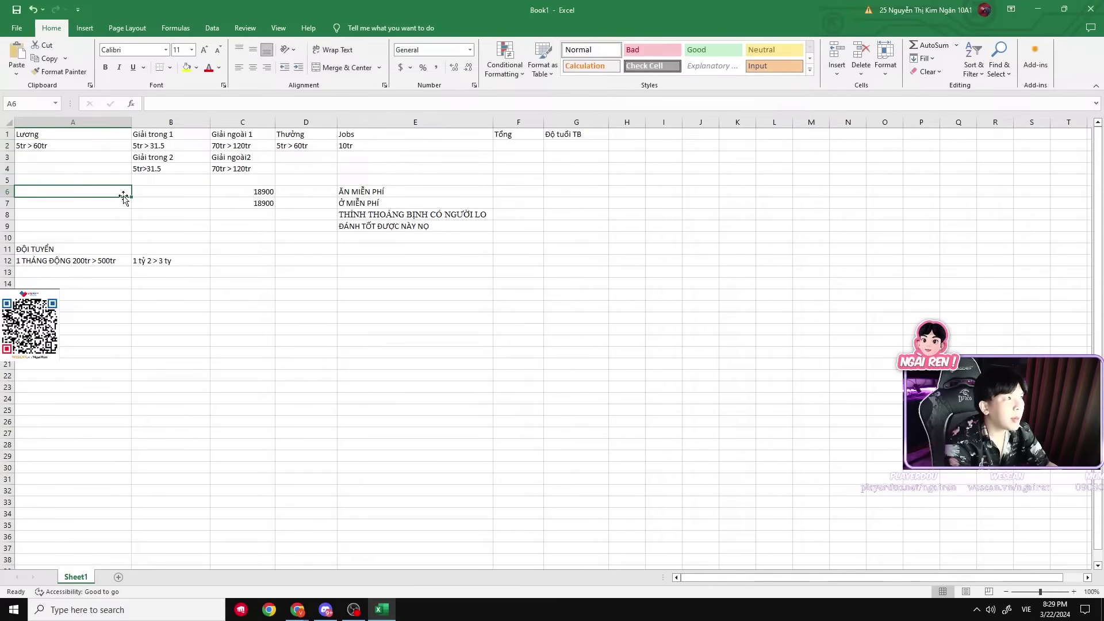
Enter the ages "17 18 19" in G2 under the Độ tuổi TB heading
click(106, 146)
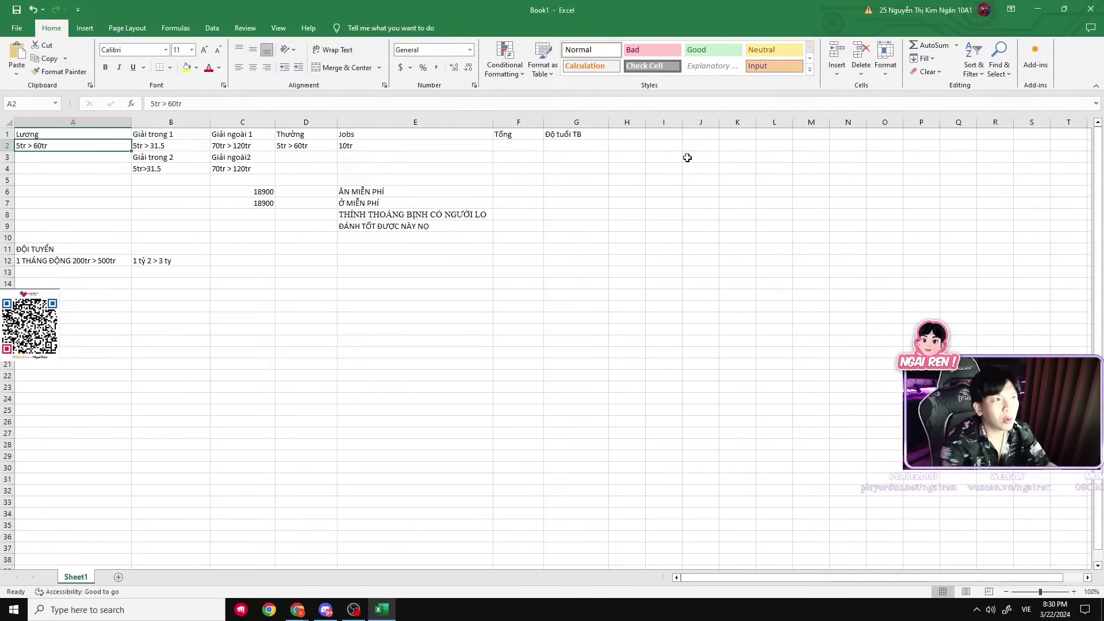
click(567, 145)
text(17 18 19)
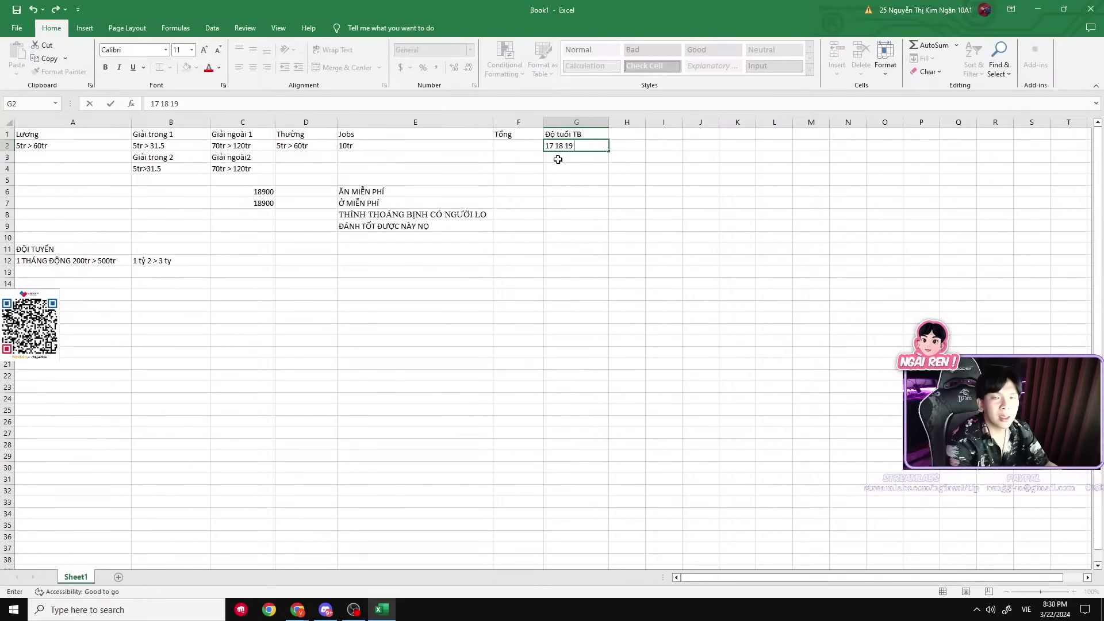
click(556, 148)
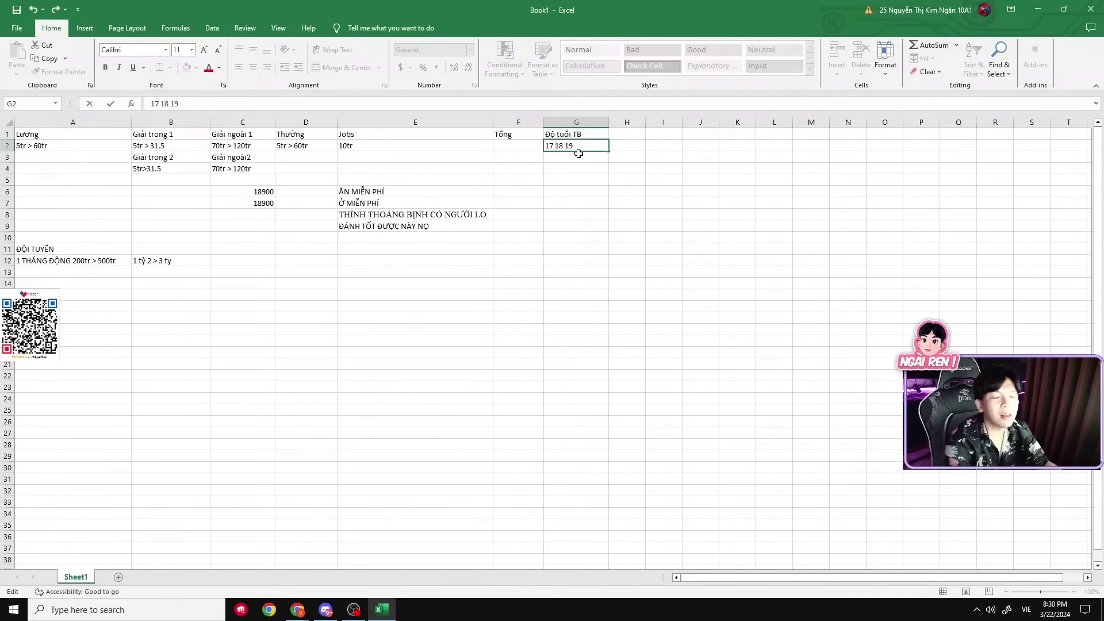
key(Return)
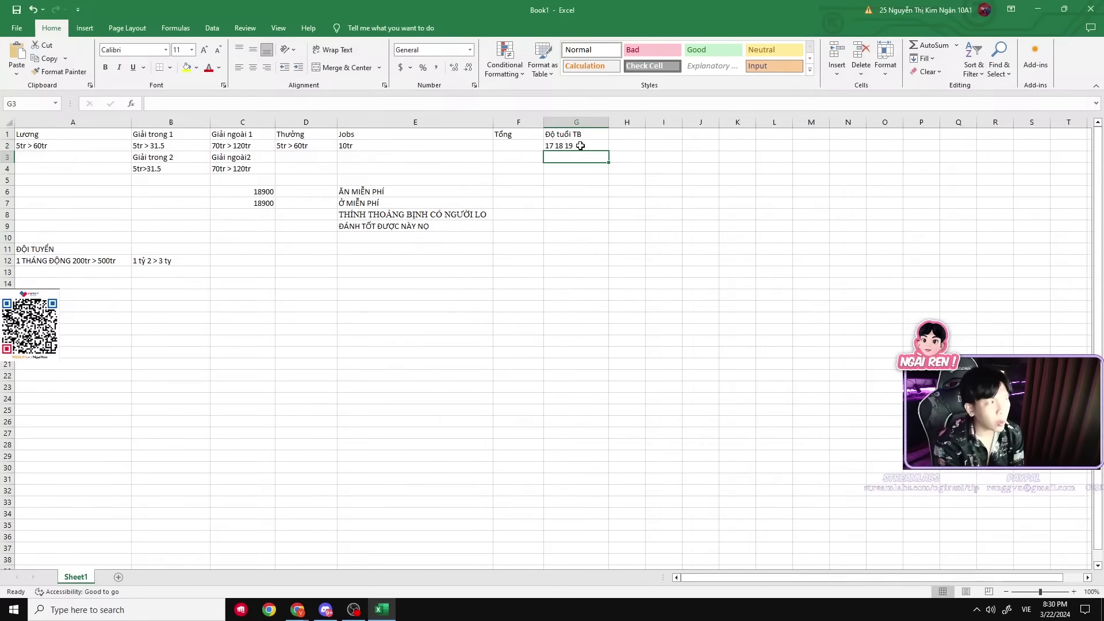
Clear the whole income and team cost table from A1 through G13
drag(576, 272, 73, 134)
key(Delete)
click(202, 303)
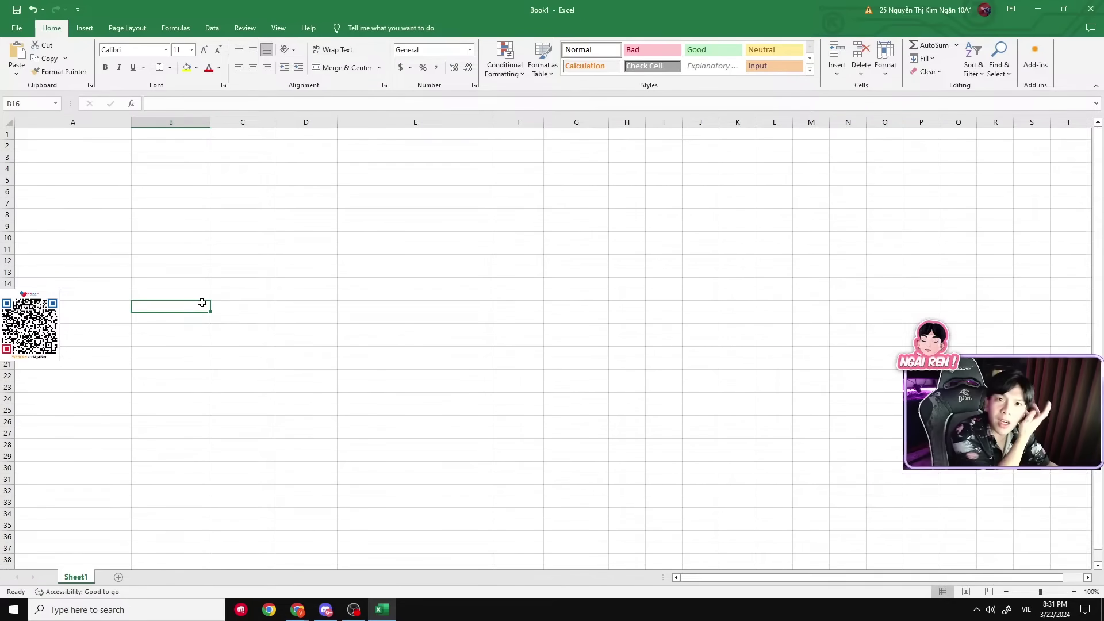
text(ă)
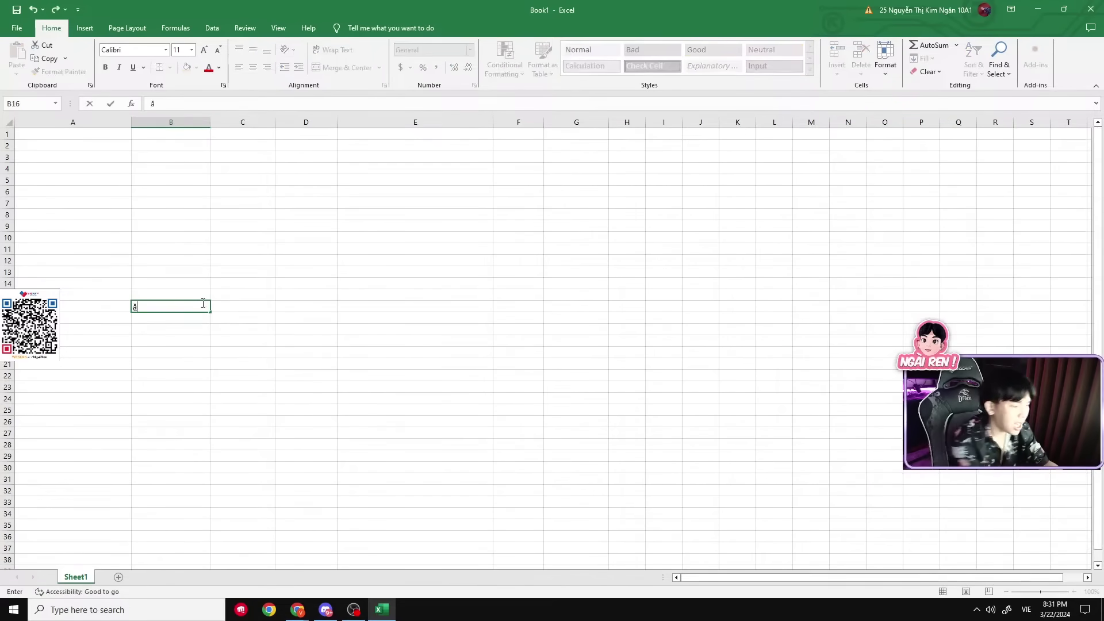
text(n uo)
key(BackSpace)
key(BackSpace)
key(BackSpace)
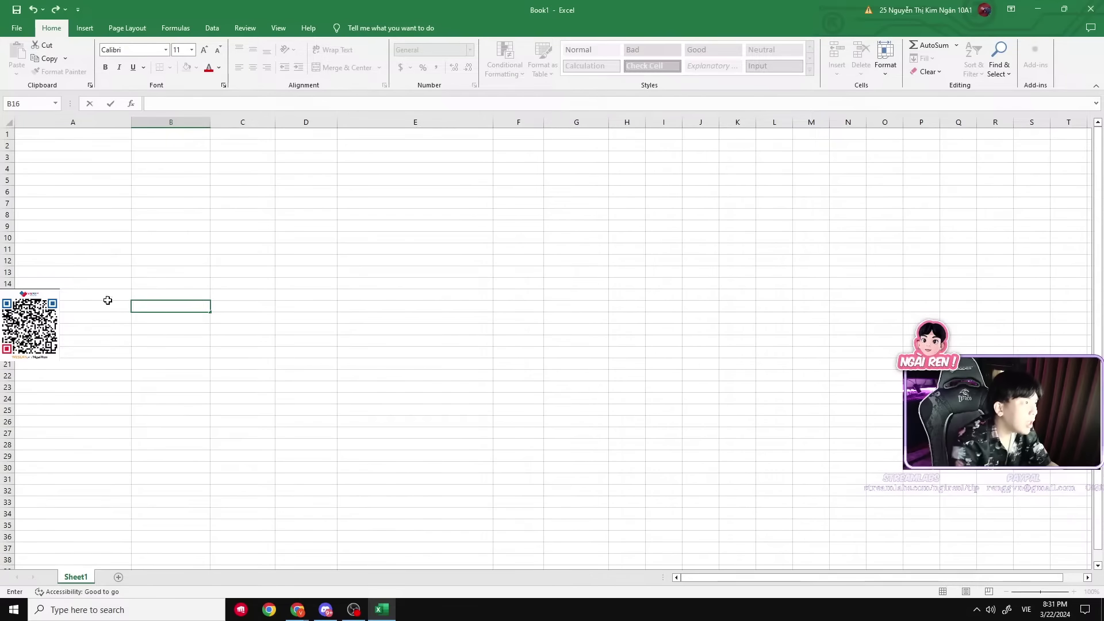
Enter the hourly wage "25 ngàn 1 giờ" in A16 and the working hours "1 ngày 8h" in B16
click(101, 310)
text(25 ngàn 1 giờ)
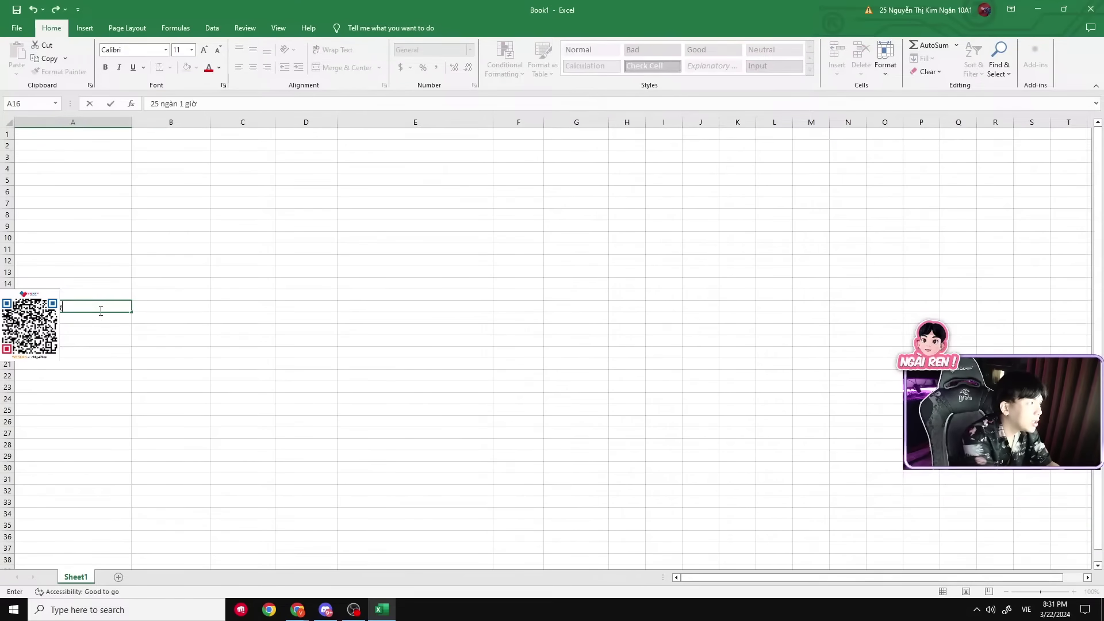
text( 98)
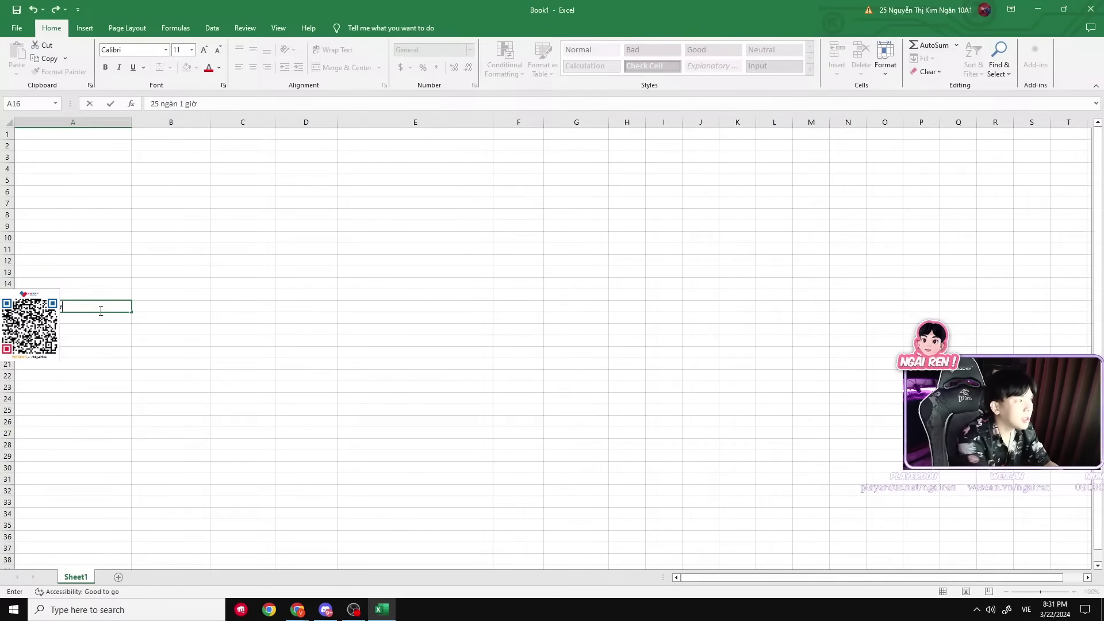
click(170, 316)
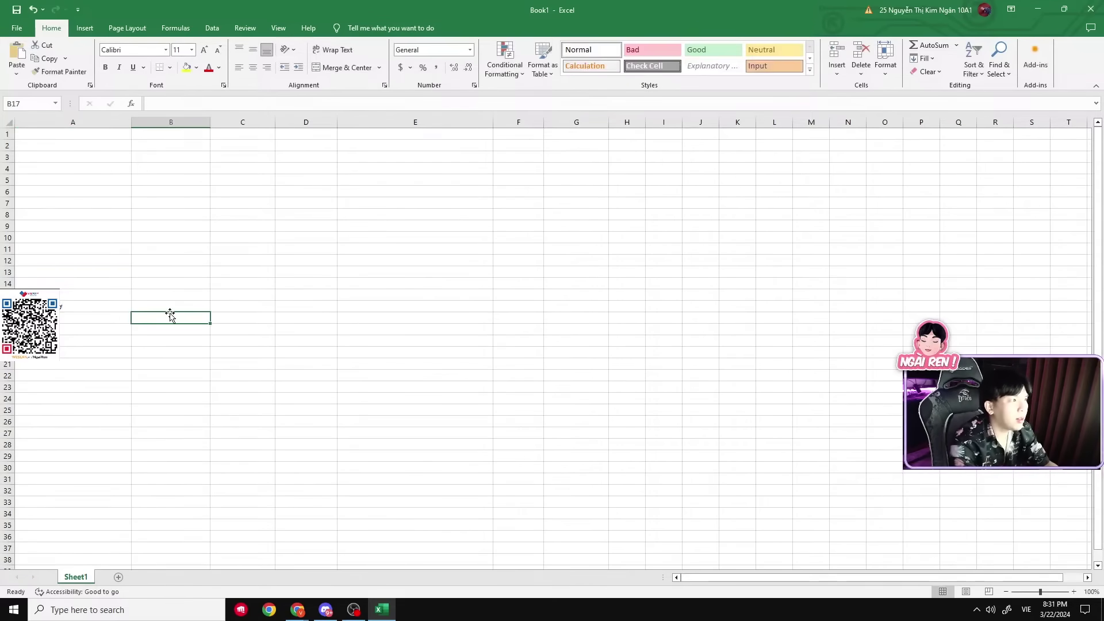
click(172, 309)
text(1 ngày 8h)
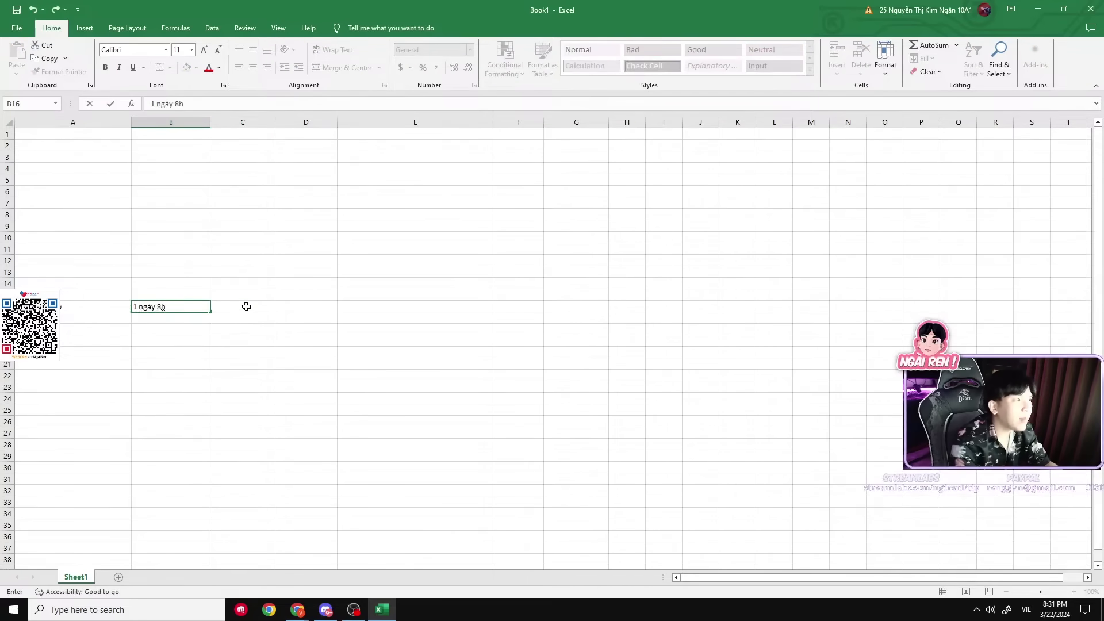
Enter the daily pay "200k" in C16 and "5tr2" in D16
click(246, 307)
text(200k)
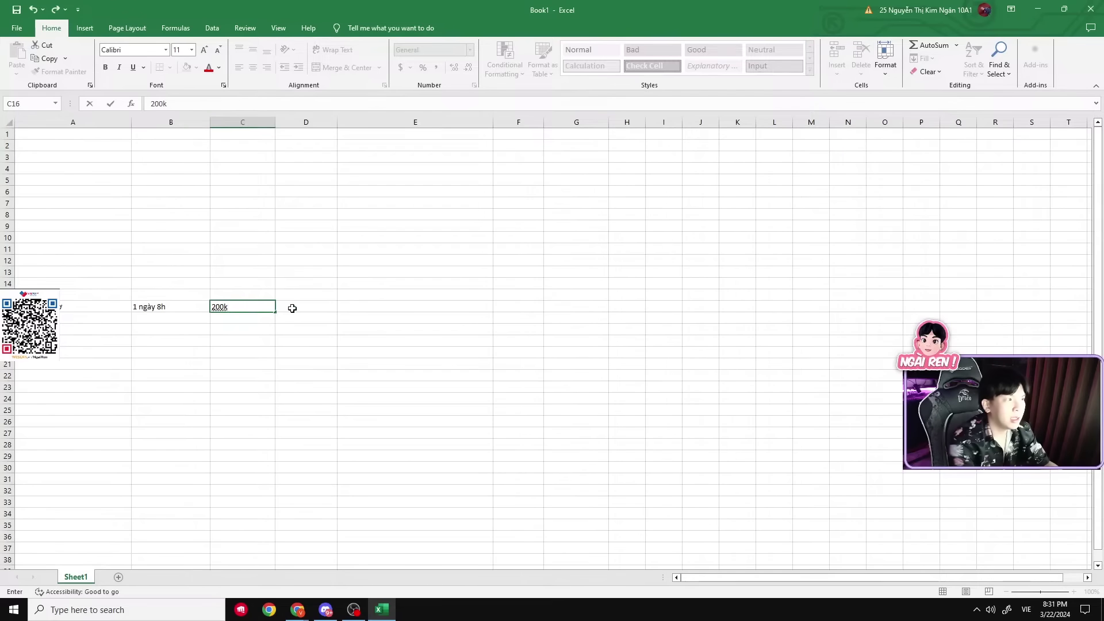
click(304, 308)
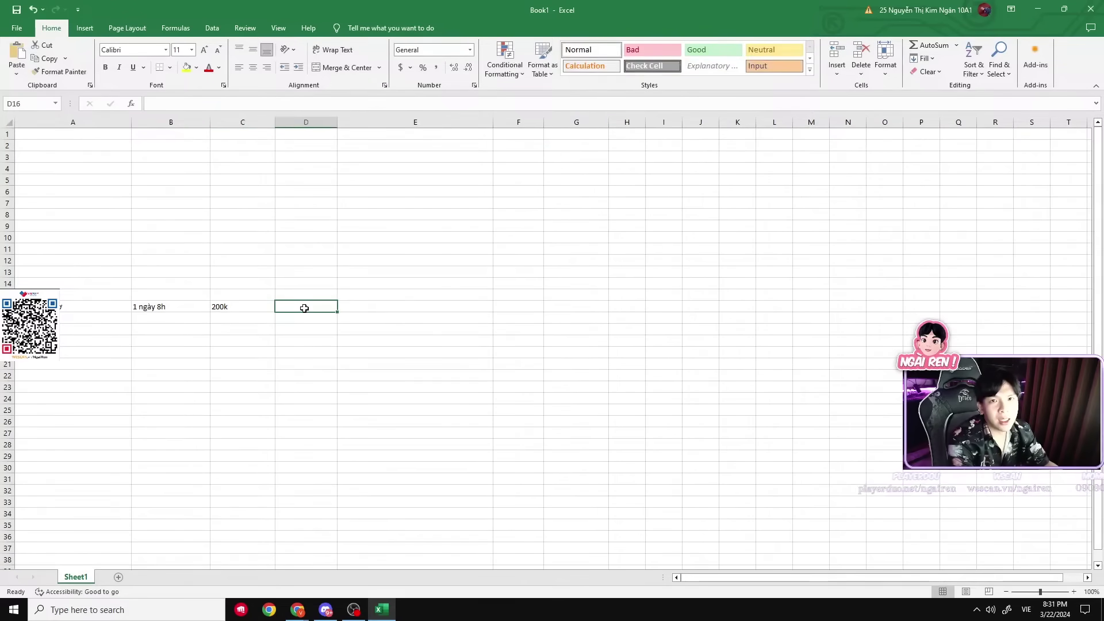
text(5tr2)
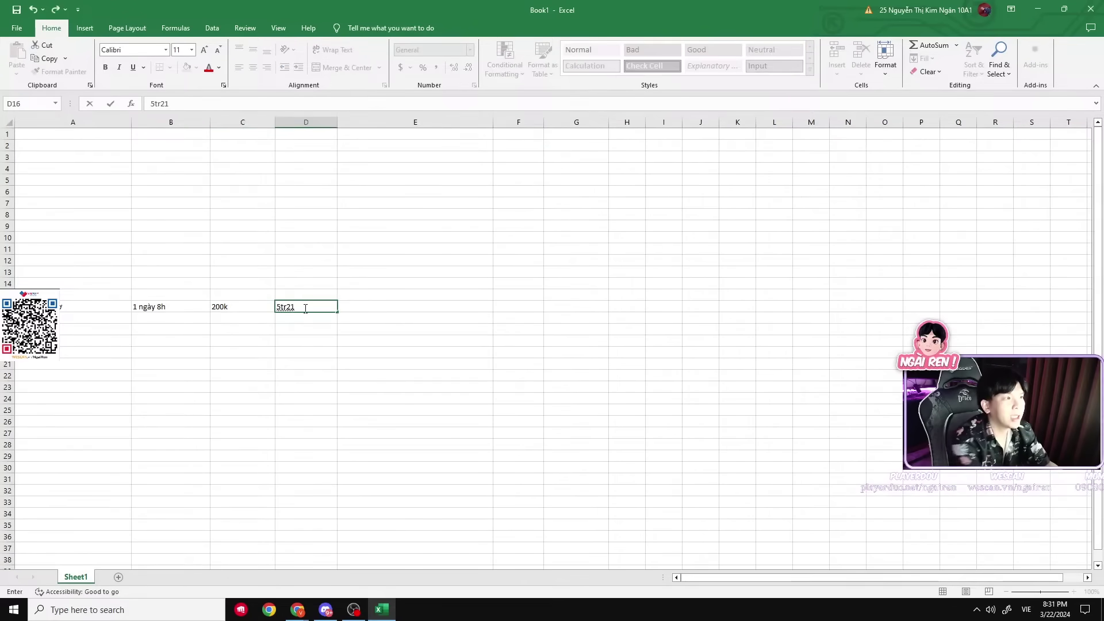
key(Return)
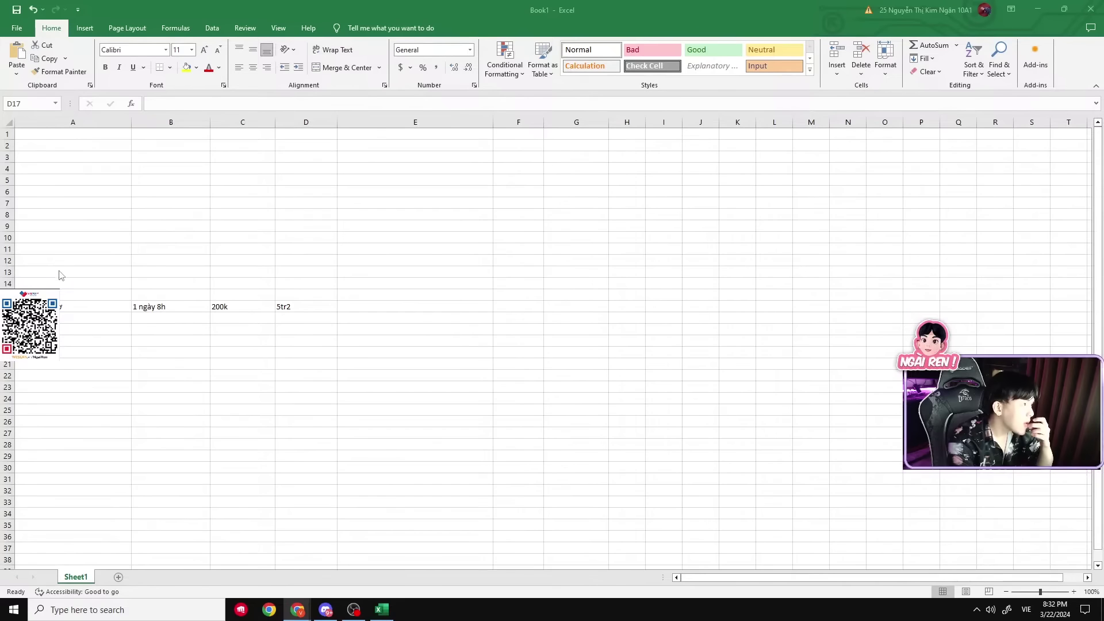
Enter 30 in A18 and 240 in C18 below the wage row
click(95, 329)
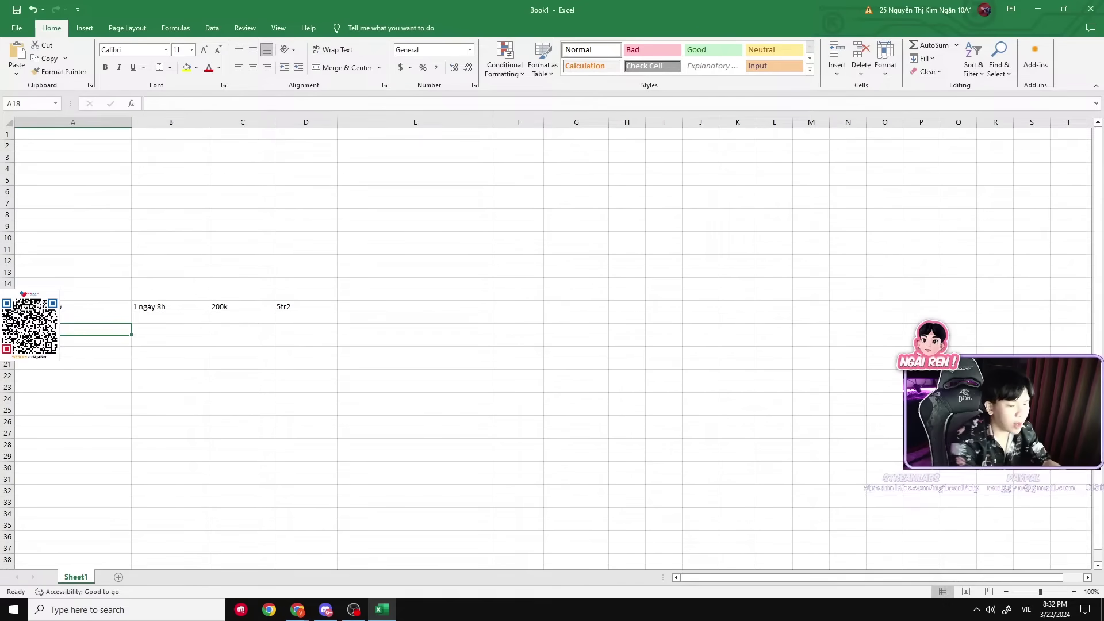
text(30)
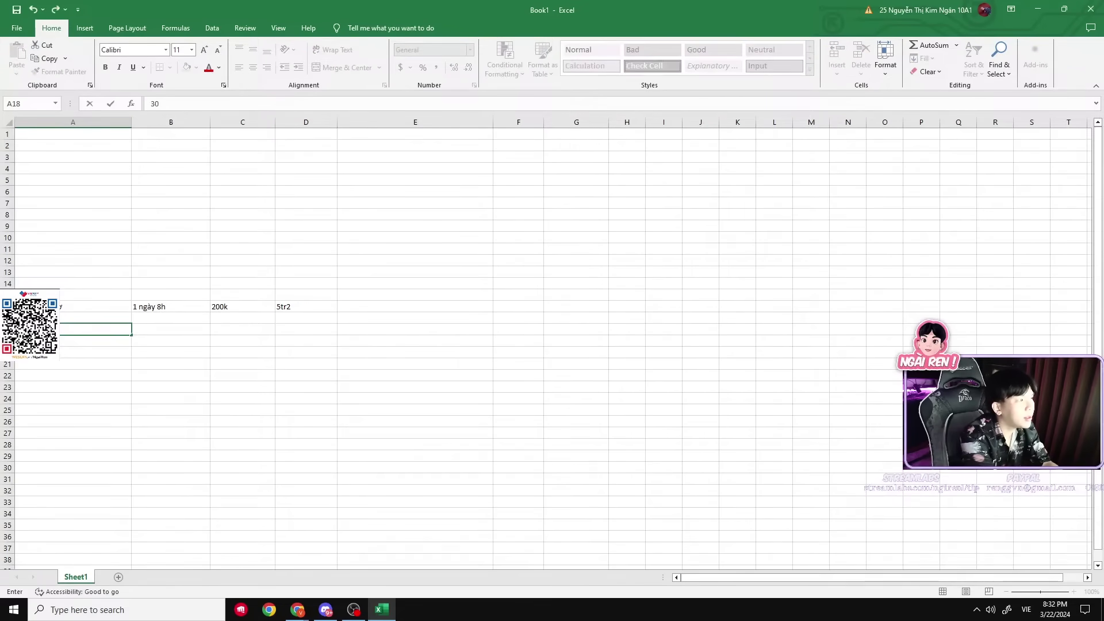
key(Tab)
key(Tab)
text(240)
key(Tab)
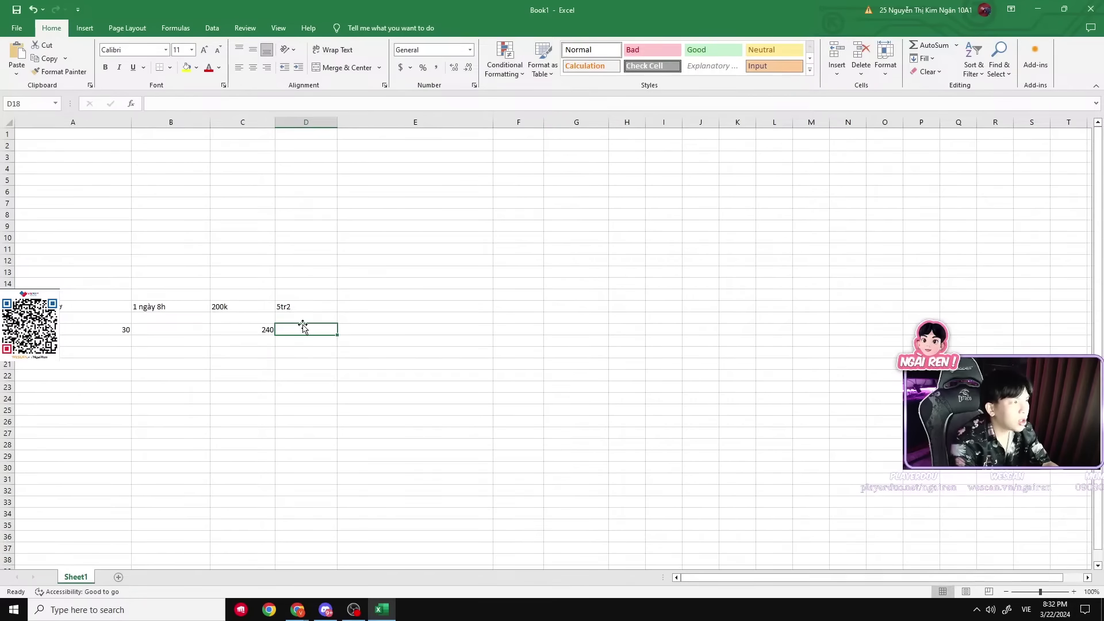
Undo the wage entries in rows 16 and 18
click(262, 332)
key(ctrl+z)
key(ctrl+z)
key(ctrl+z)
key(ctrl+z)
key(ctrl+z)
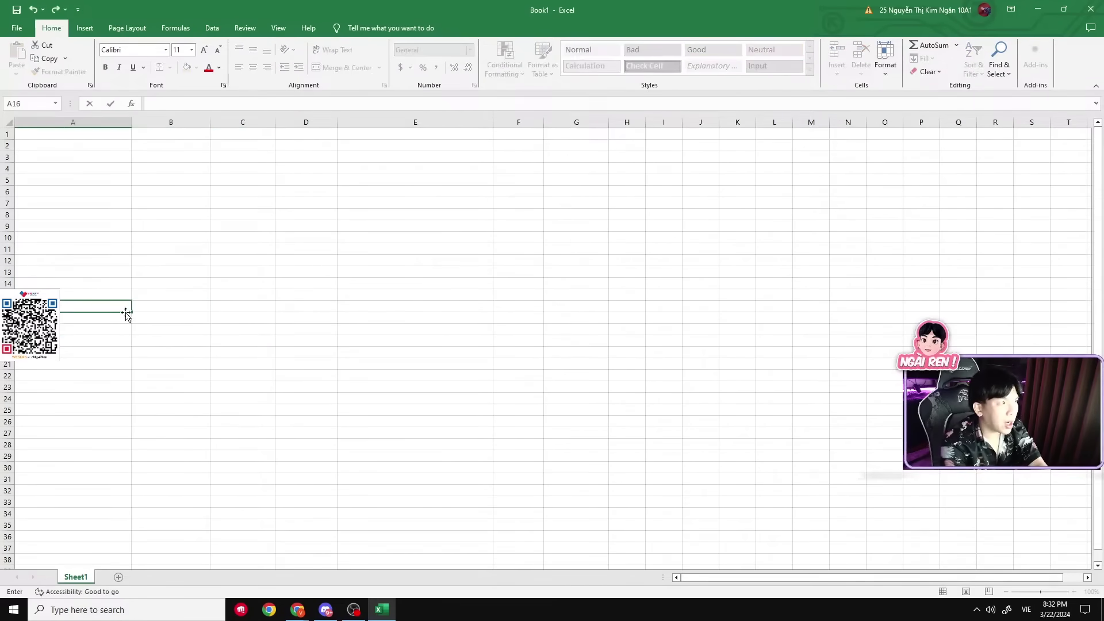
Narrow columns A through E and column G of the emptied sheet to roughly even widths
click(141, 326)
drag(130, 125, 59, 124)
drag(138, 123, 222, 125)
drag(379, 124, 279, 128)
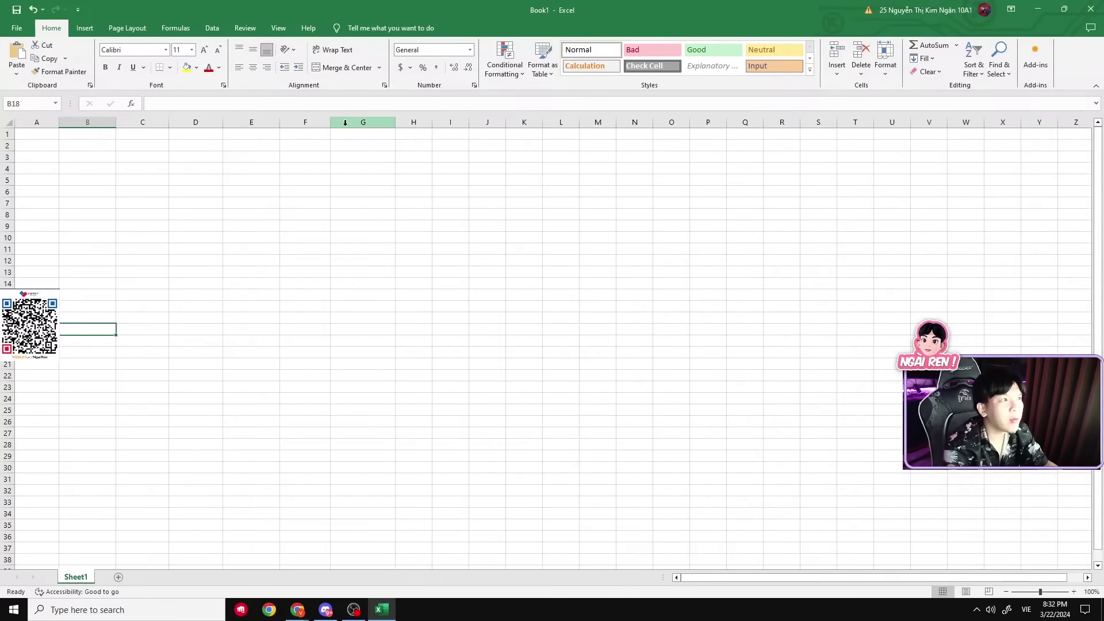
drag(396, 123, 386, 125)
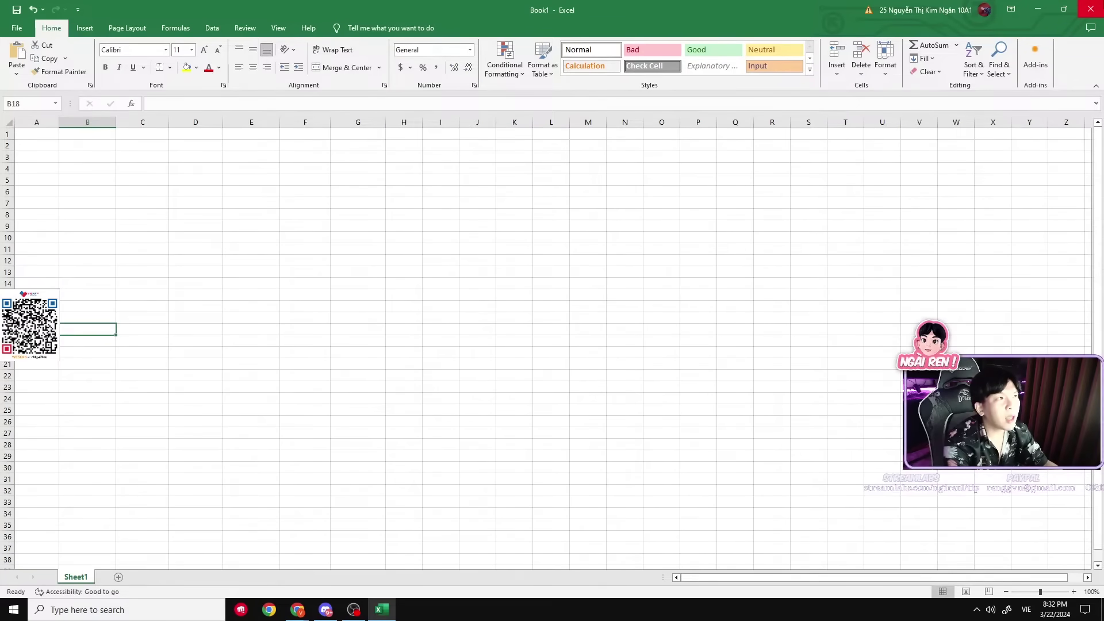
Close the Book1 workbook without saving the changes
click(1091, 9)
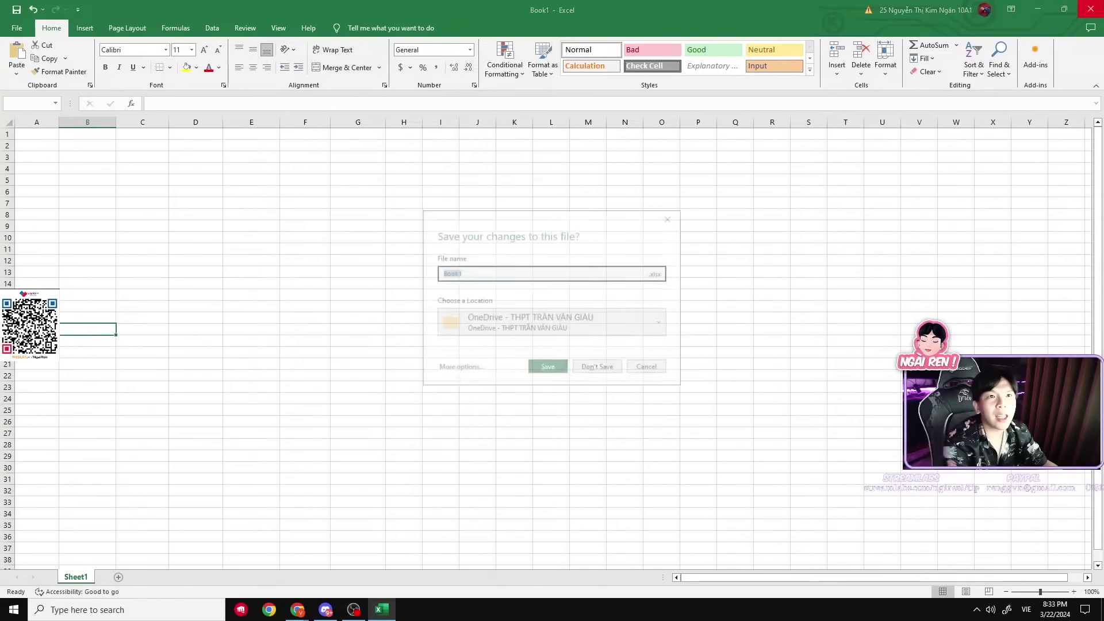
click(672, 223)
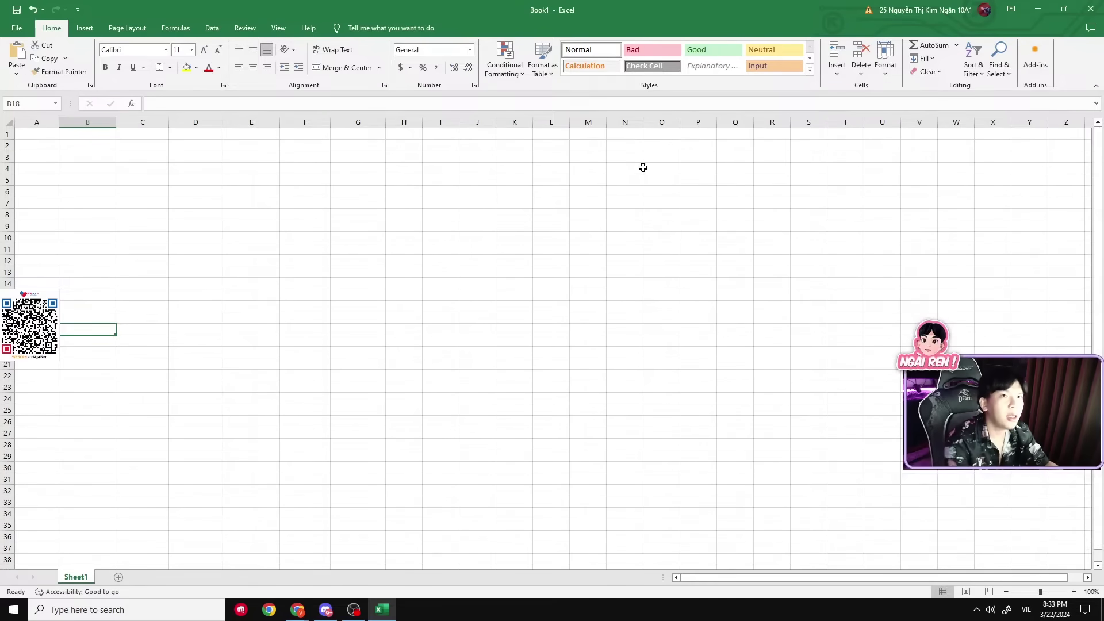
click(1091, 8)
click(590, 371)
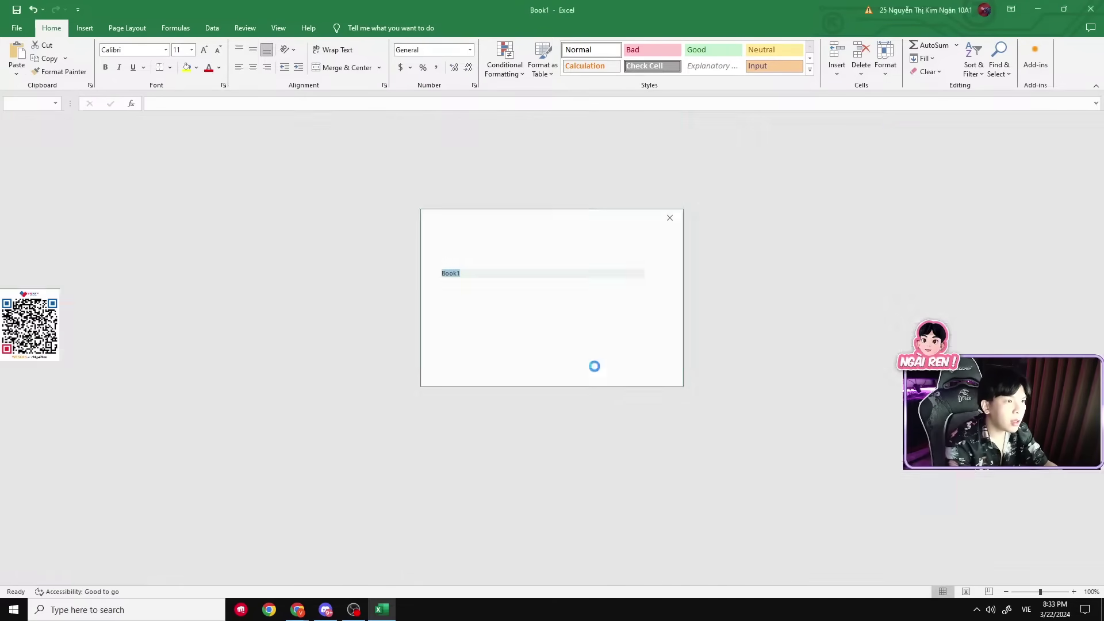